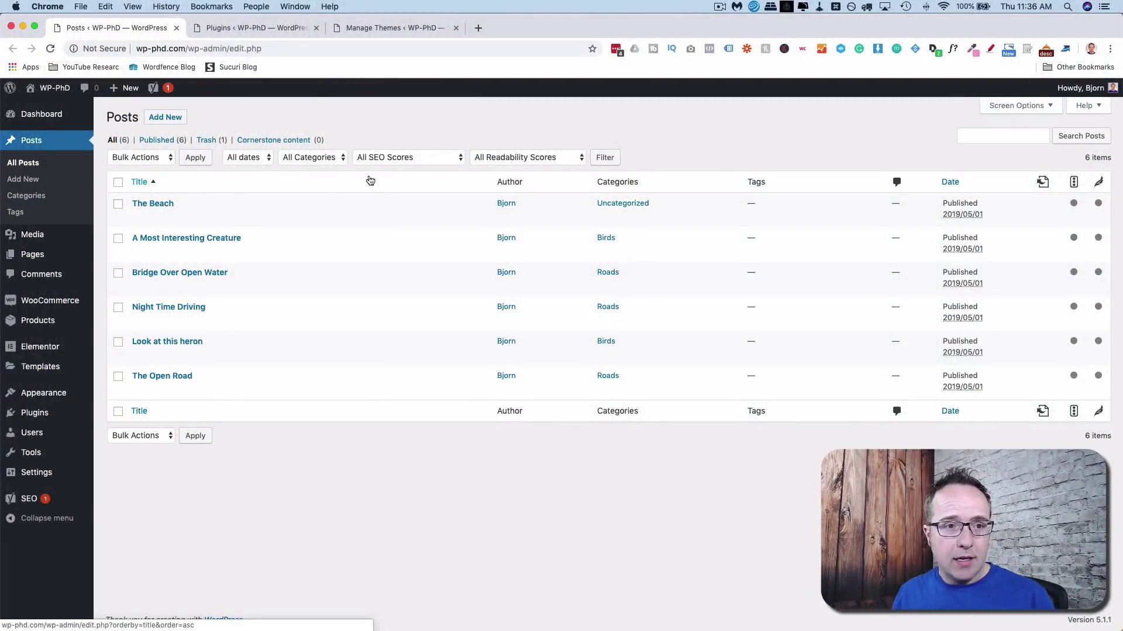
Look over the installed plugins and the OceanWP theme, and open the Media Library in a new tab.
left_click(246, 30)
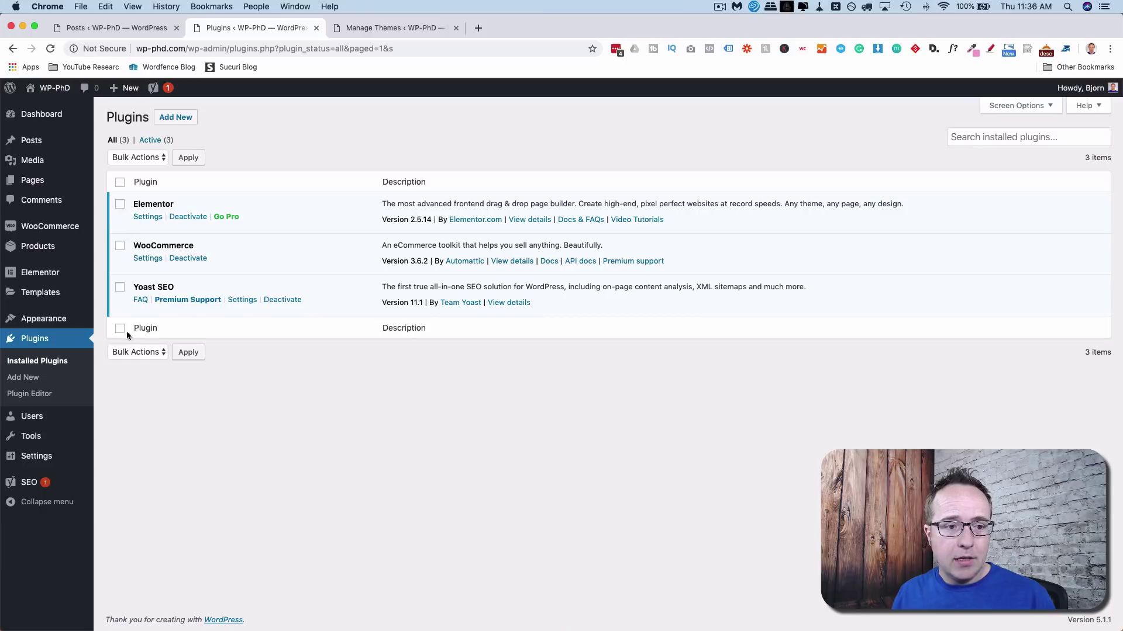
left_click(350, 27)
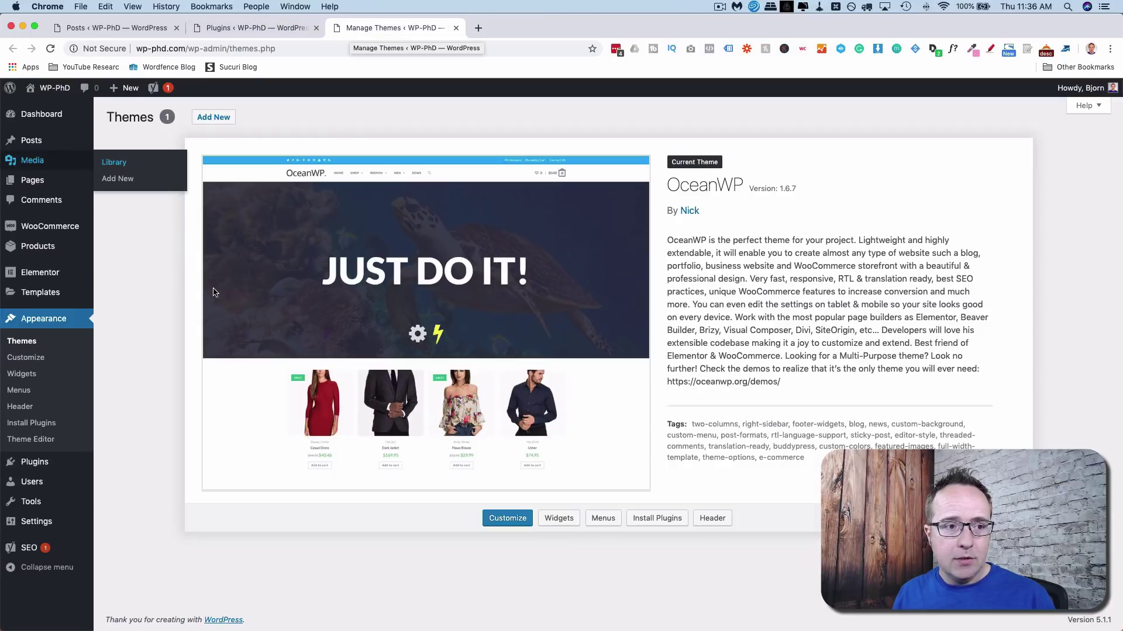
middle_click(113, 165)
left_click(527, 27)
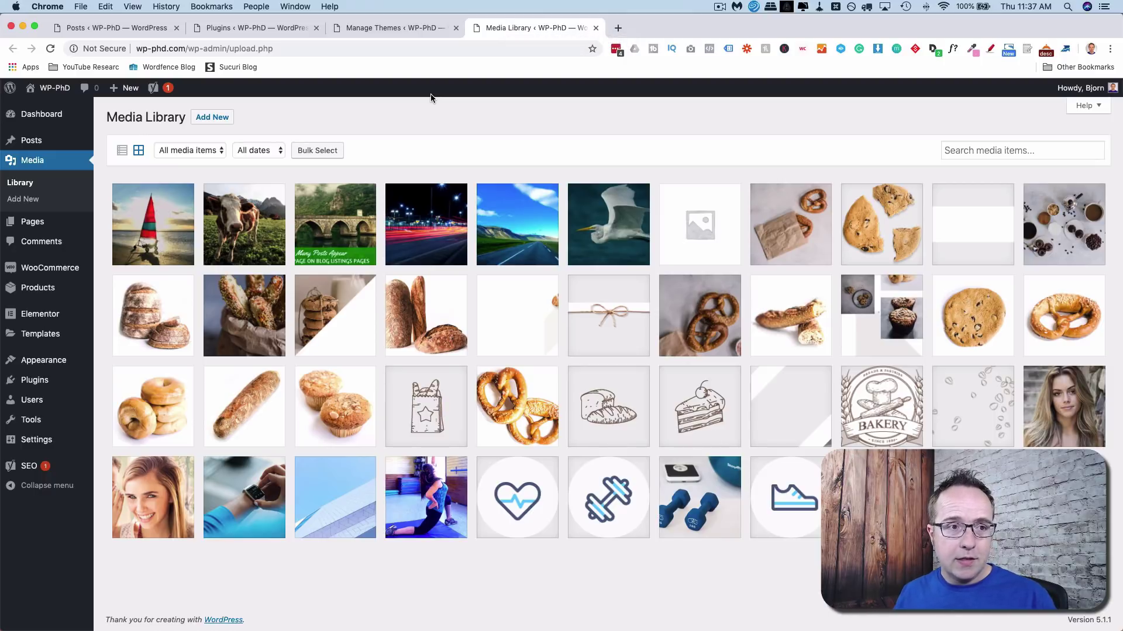
Search the plugin directory for 'wp reset', install and activate WP Reset, and dismiss its welcome notice.
left_click(108, 29)
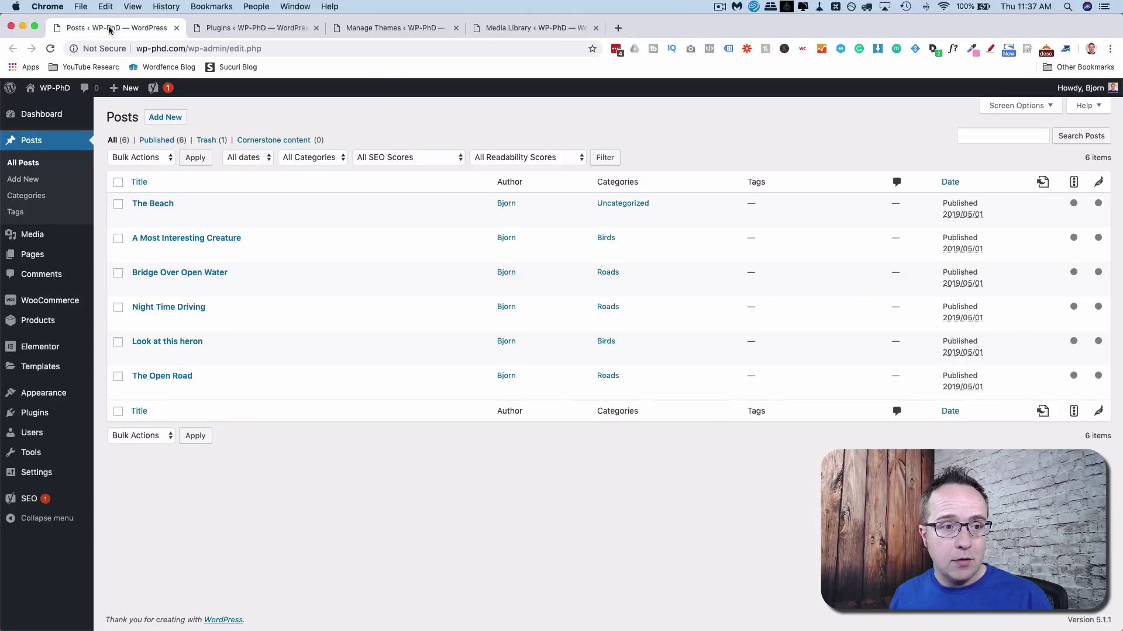
mouse_move(82, 413)
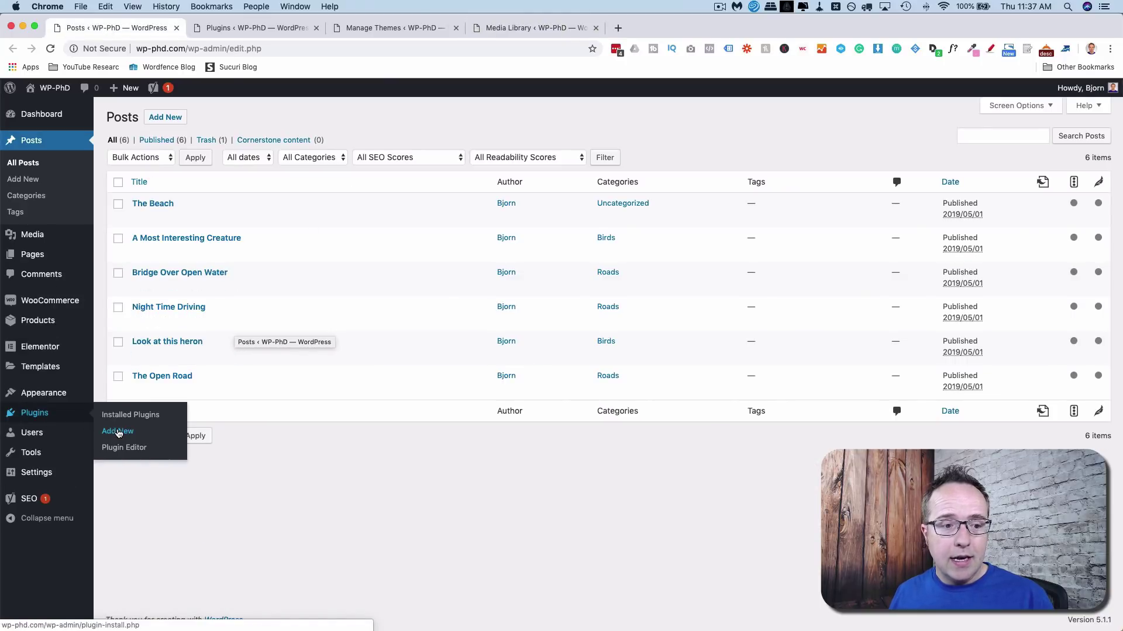
left_click_drag(118, 432, 146, 26)
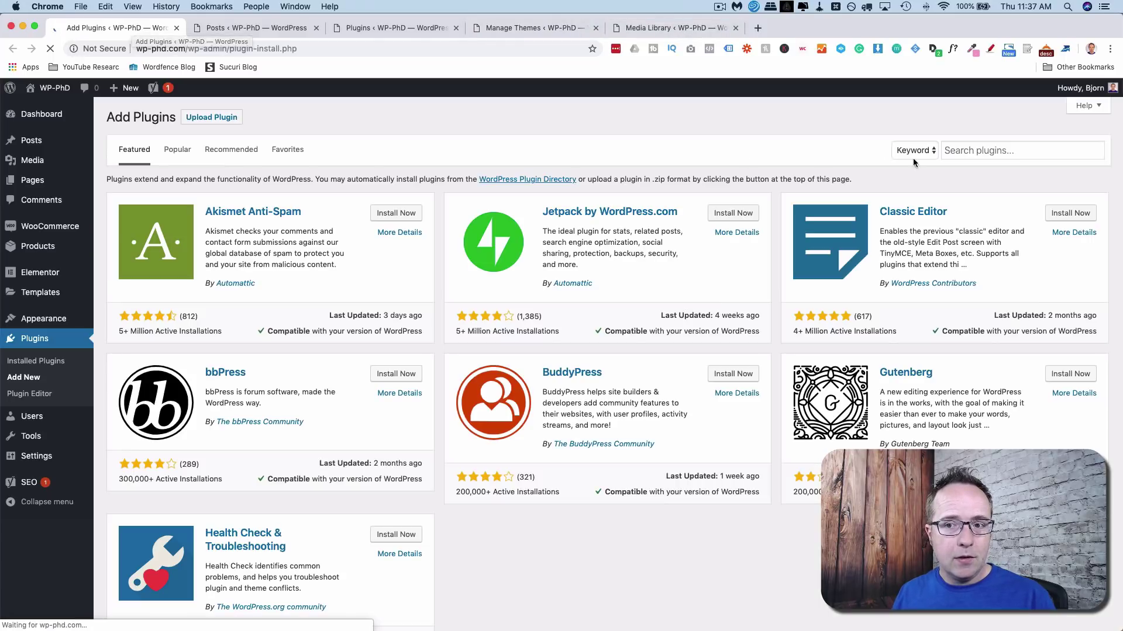
left_click(959, 149)
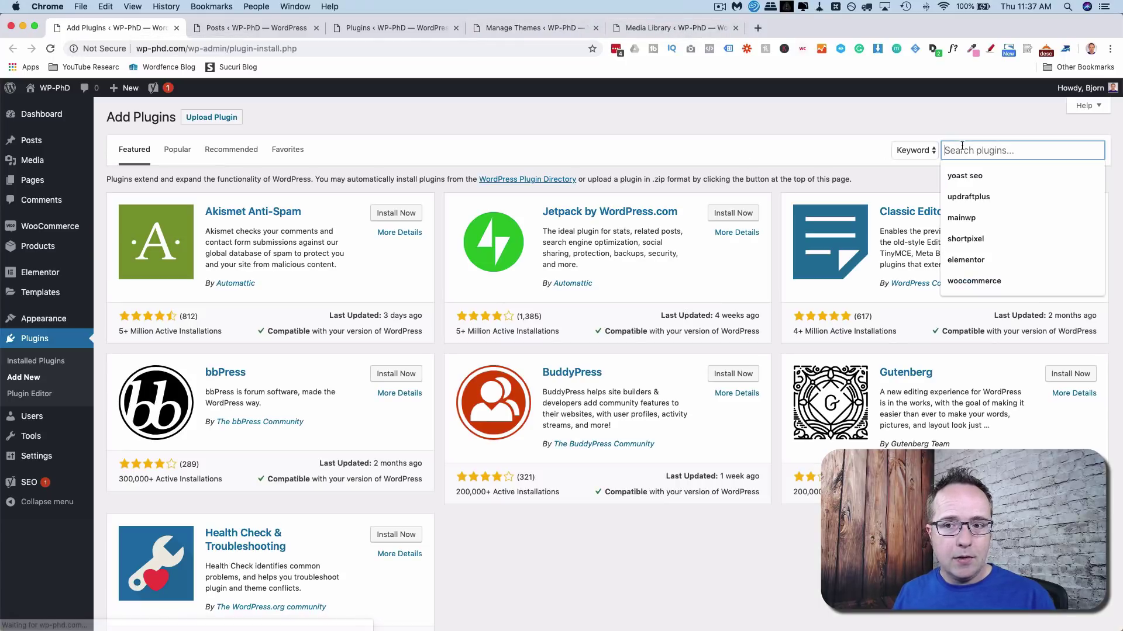
type("wp reset")
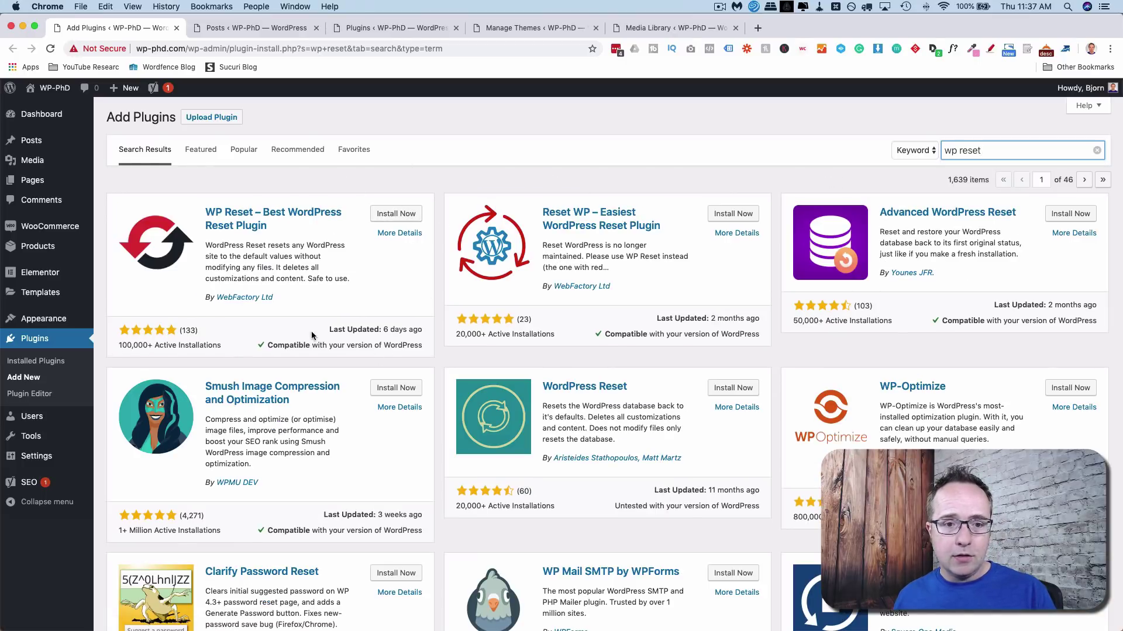
left_click(417, 217)
left_click(401, 214)
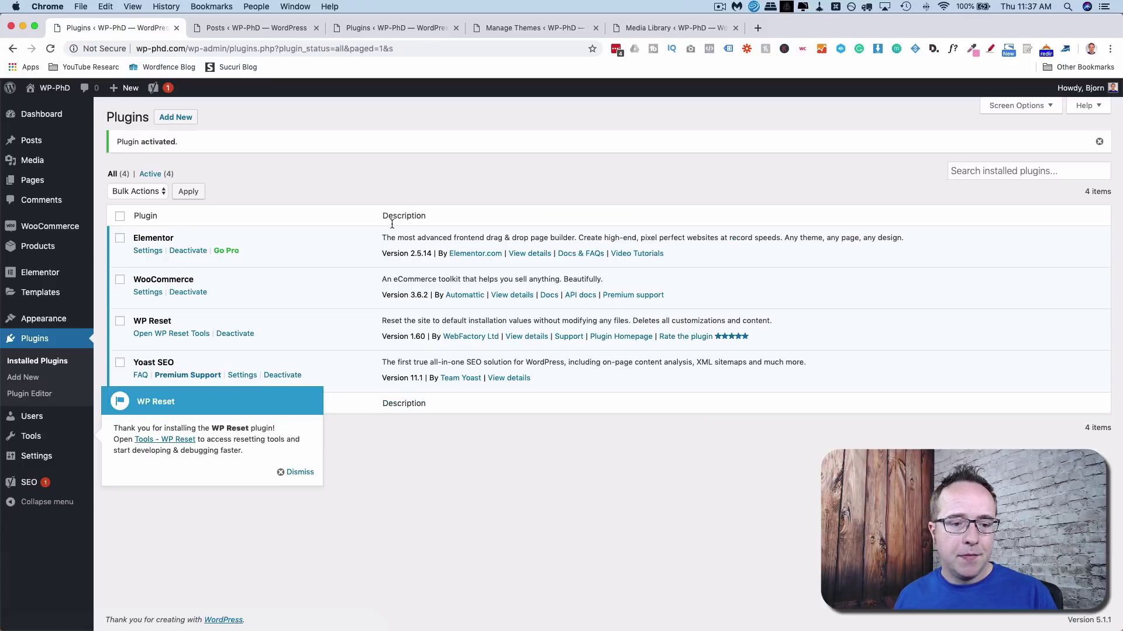
left_click(298, 473)
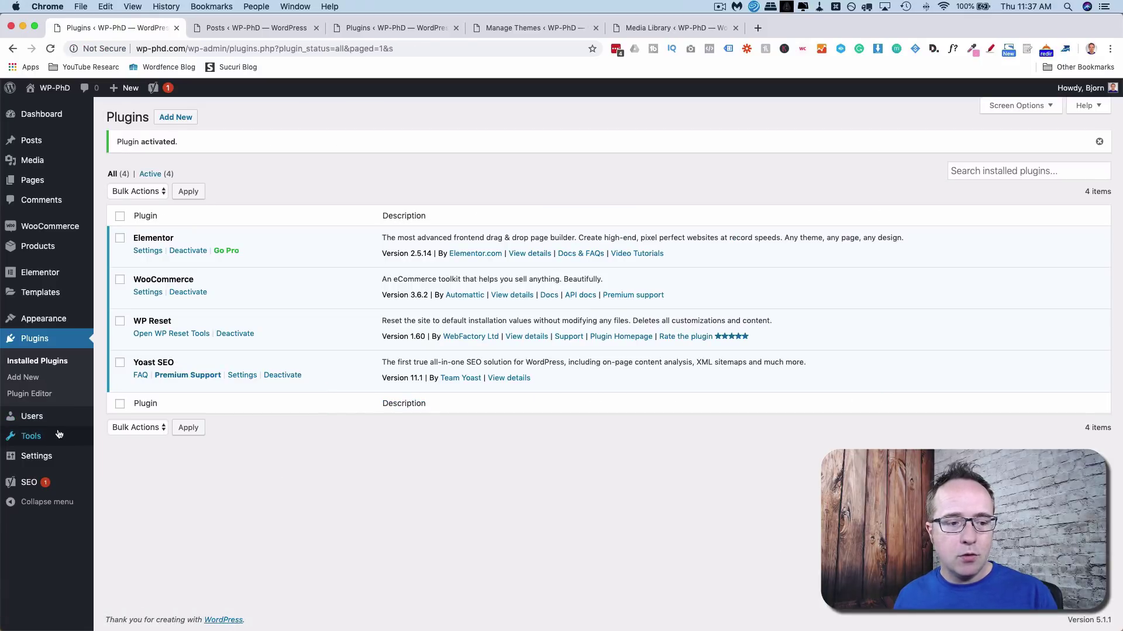
Open the WP Reset page and highlight the NO UNDO warning and the items a reset deletes.
mouse_move(99, 443)
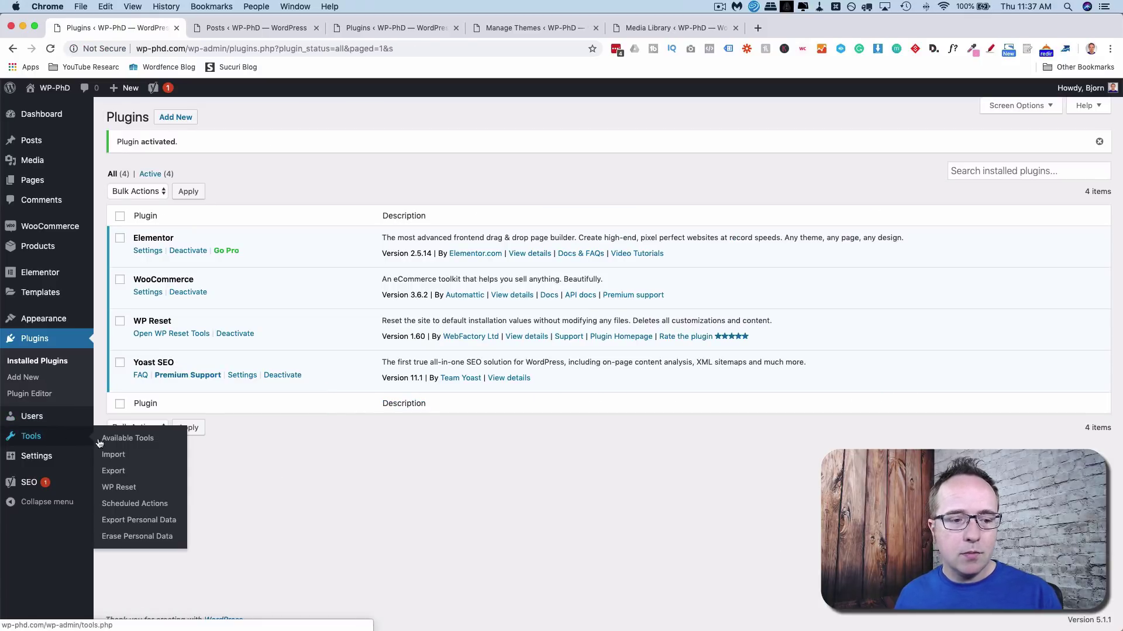
left_click(128, 489)
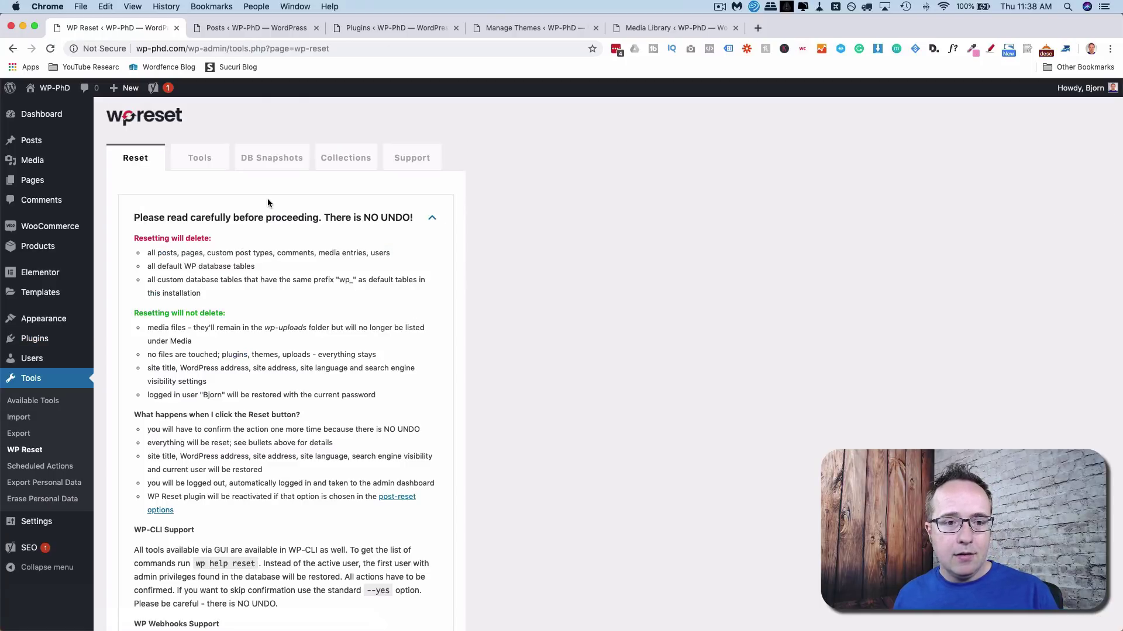
scroll(267, 202, "down", 2)
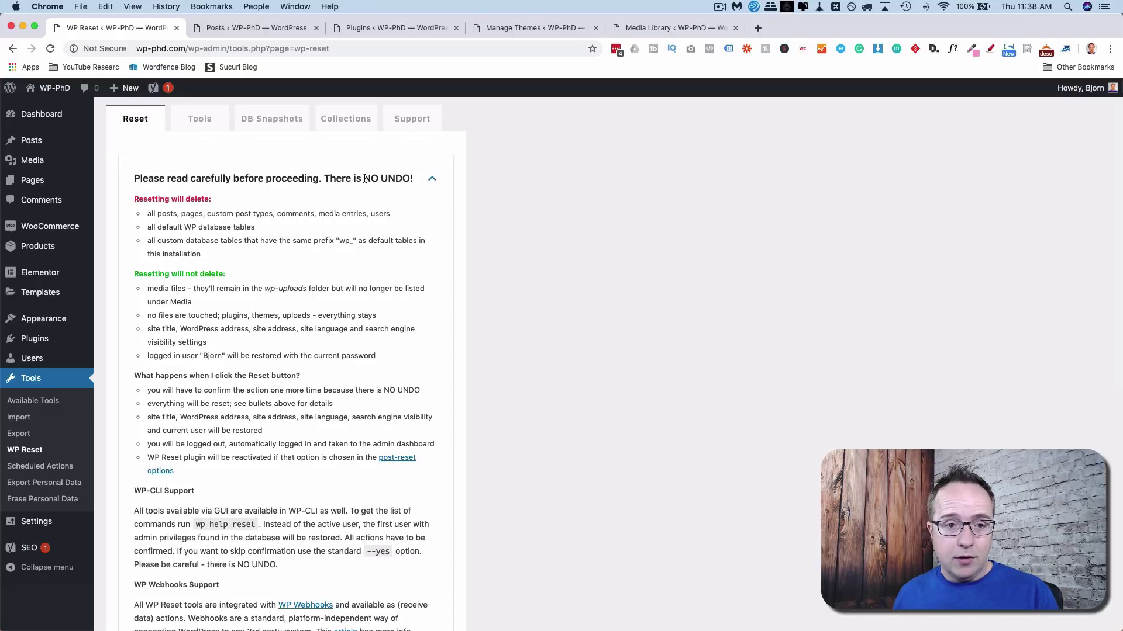
left_click_drag(365, 178, 408, 176)
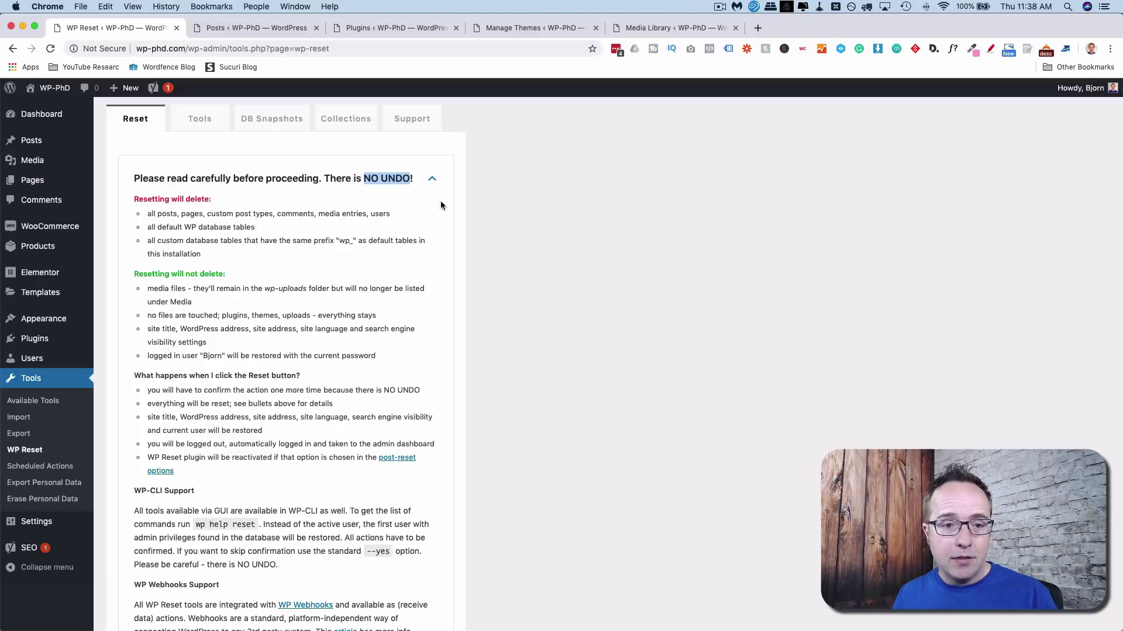
left_click(363, 209)
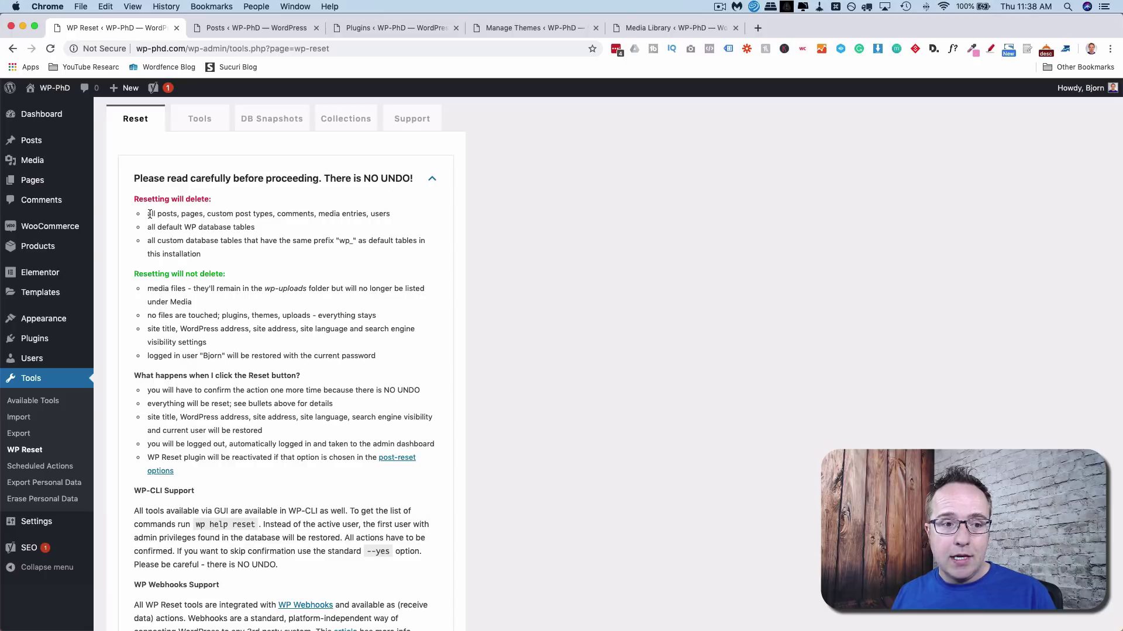
left_click_drag(150, 214, 237, 257)
left_click(237, 258)
Review what a reset keeps, highlighting media files and the logged-in username.
scroll(235, 254, "down", 2)
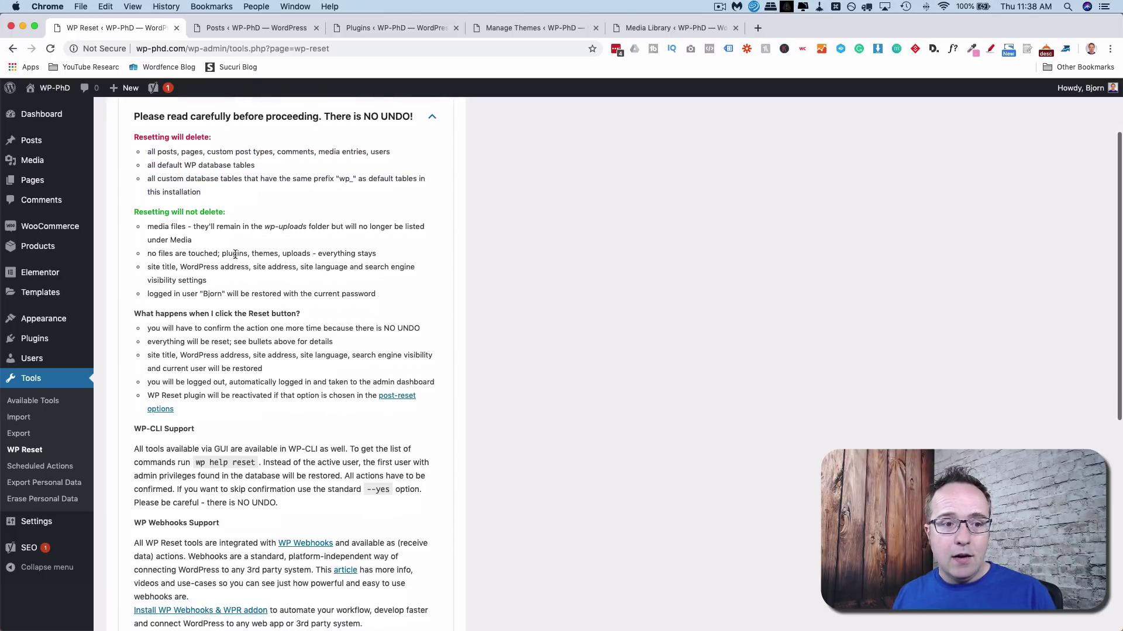
left_click_drag(149, 228, 186, 228)
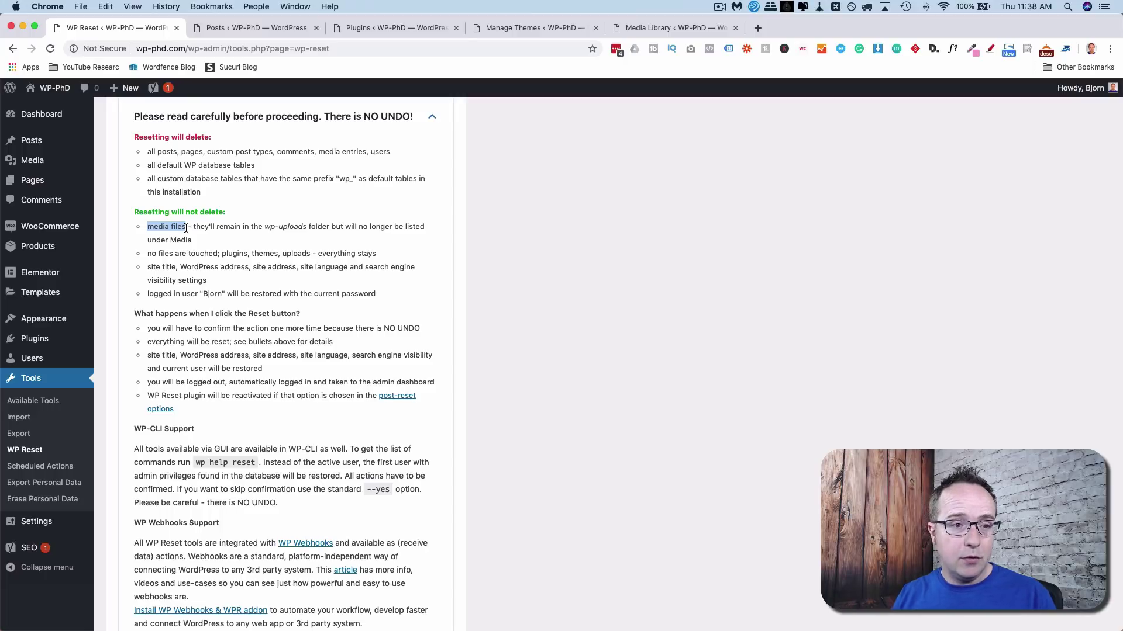
left_click(198, 247)
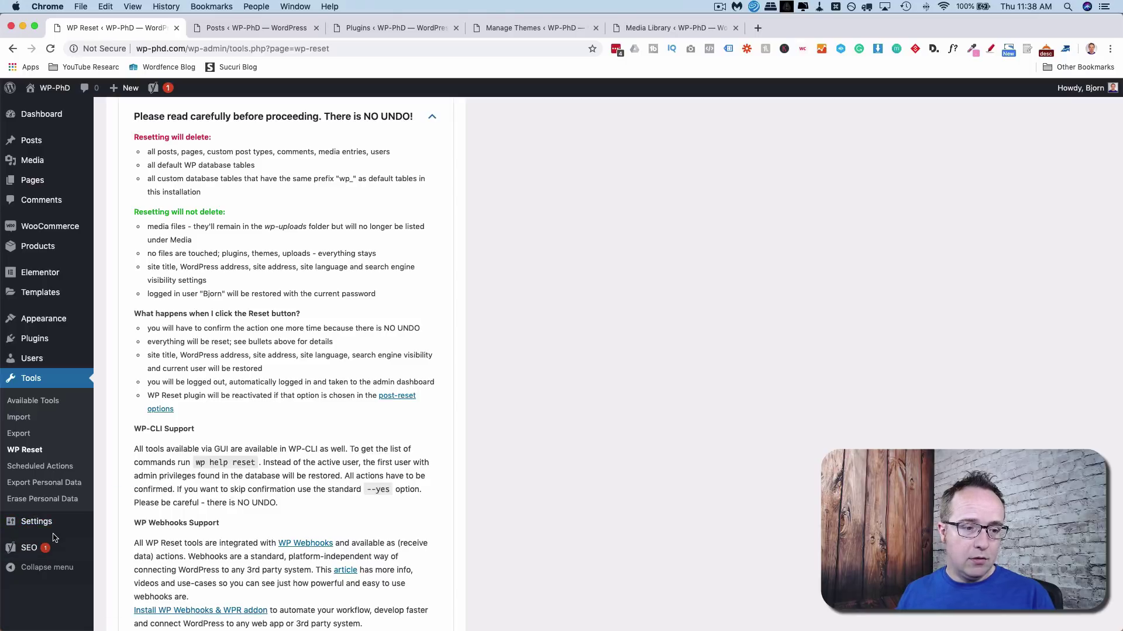
mouse_move(55, 523)
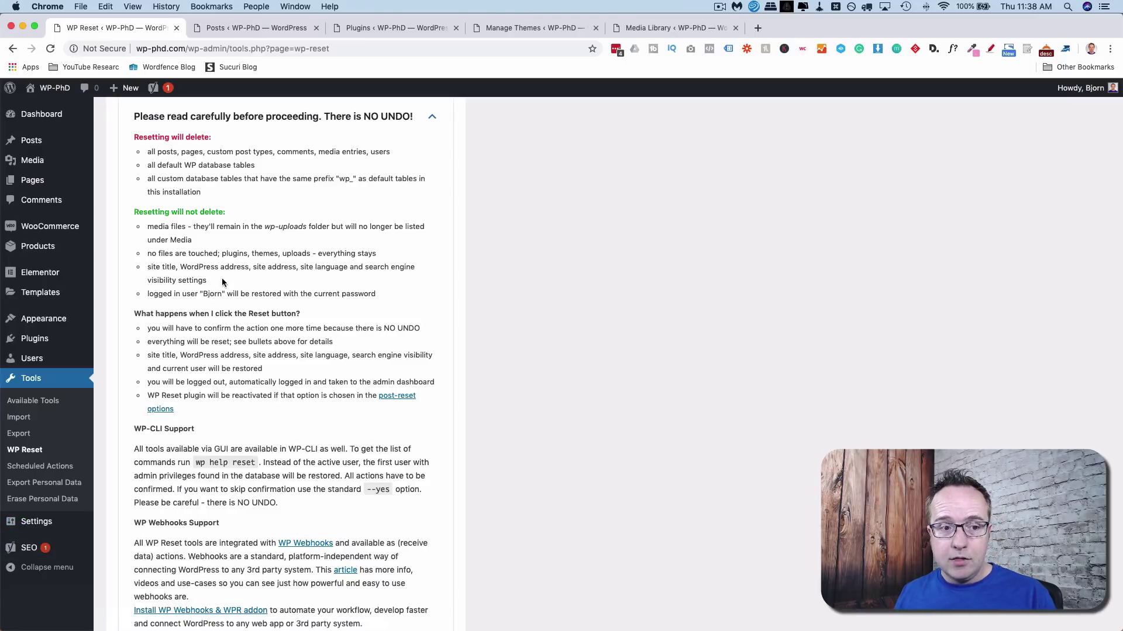
scroll(204, 275, "down", 1)
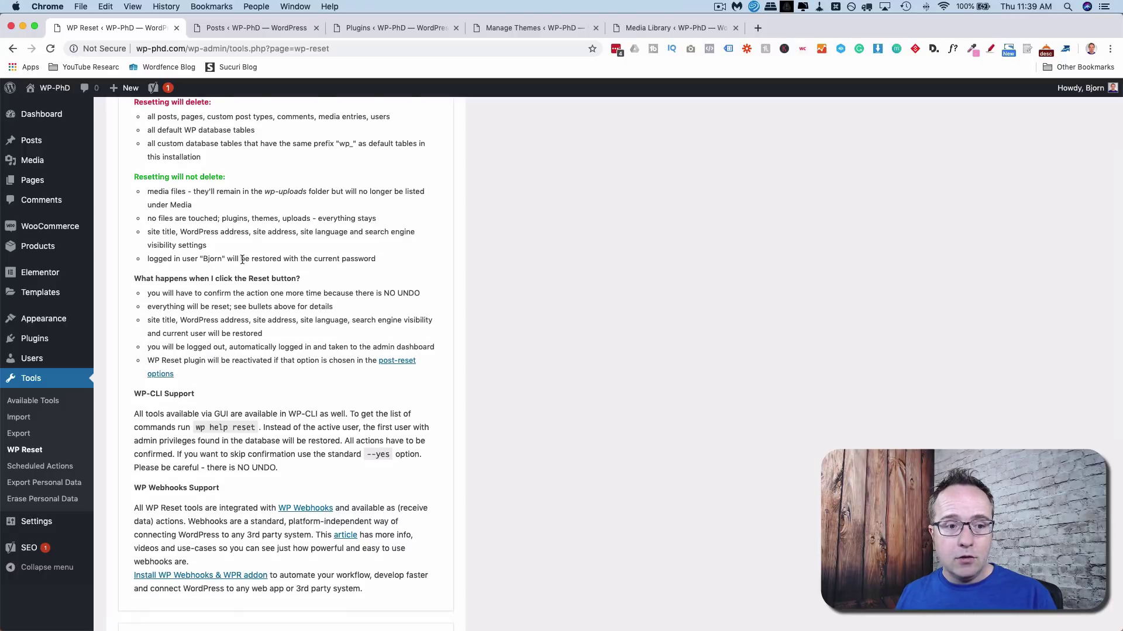
double_click(208, 259)
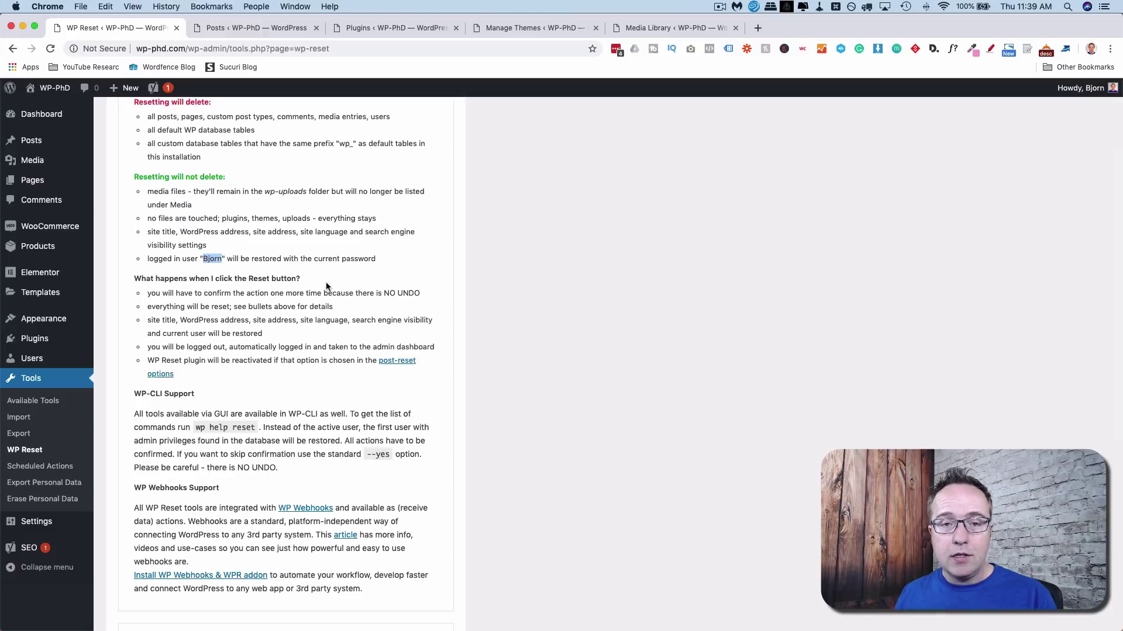
scroll(263, 275, "up", 4)
scroll(226, 250, "down", 1)
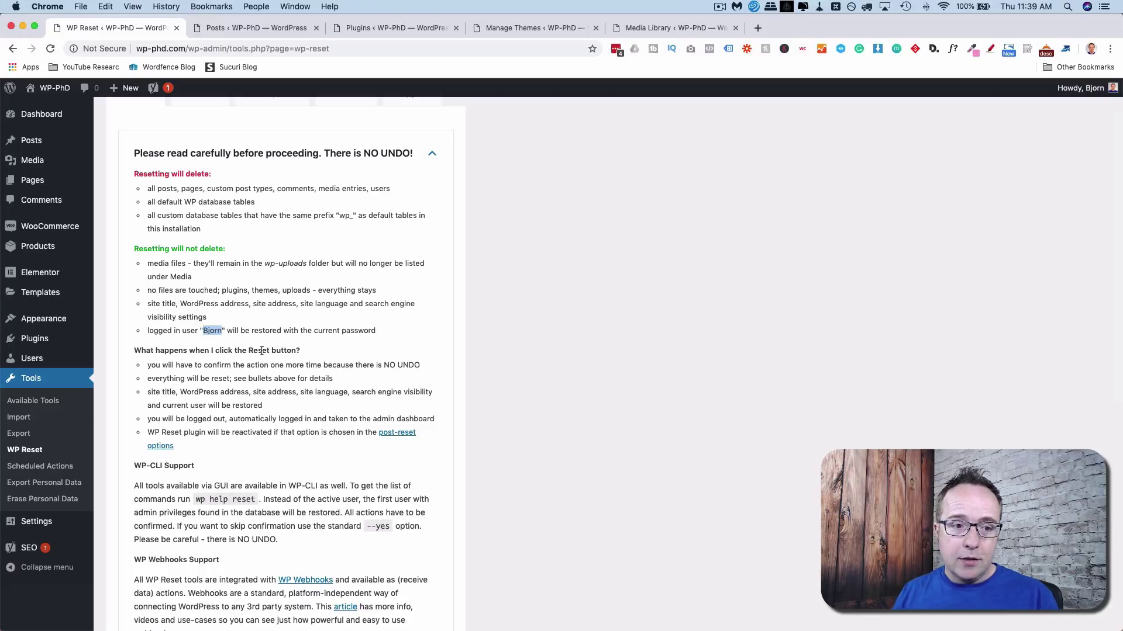
scroll(261, 350, "up", 2)
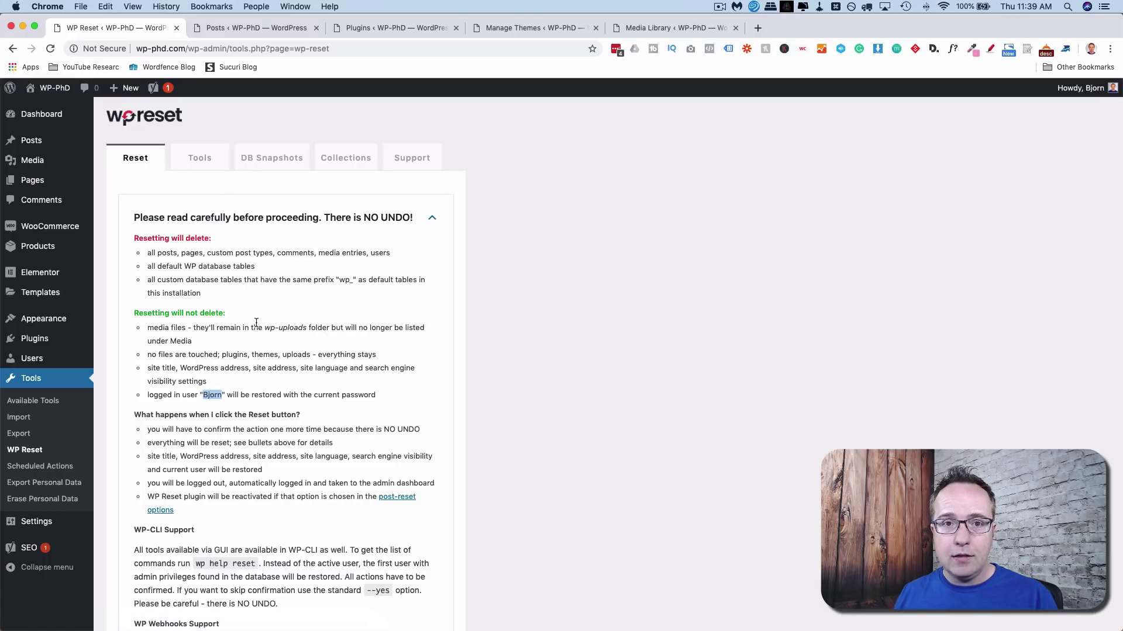
scroll(256, 323, "down", 8)
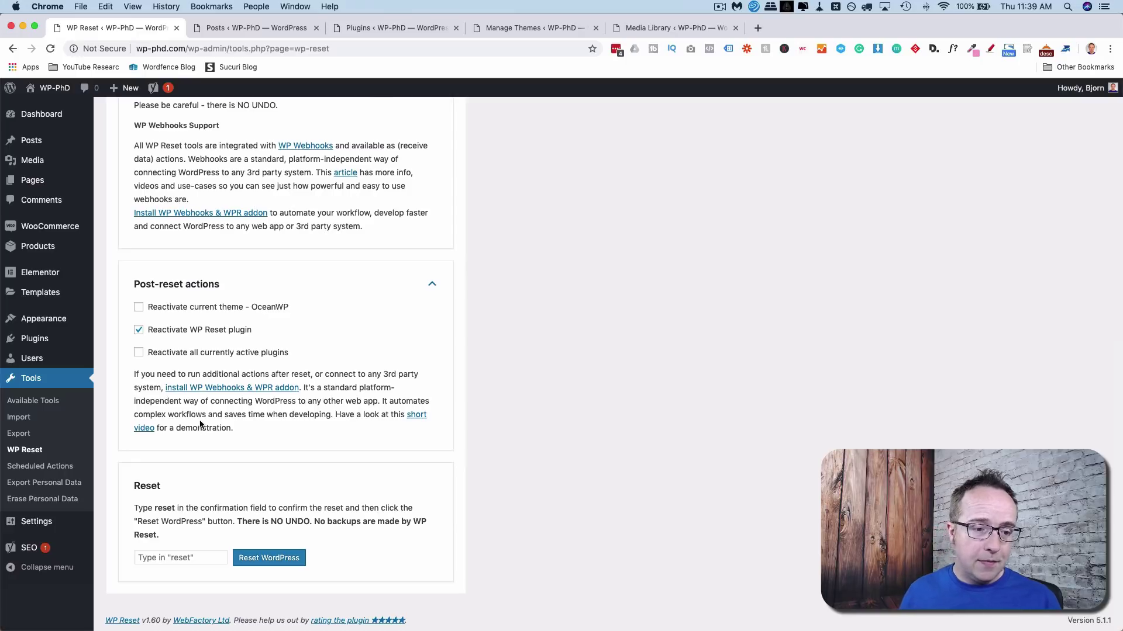
Enter 'reset' in the confirmation field and start the site reset.
left_click(160, 561)
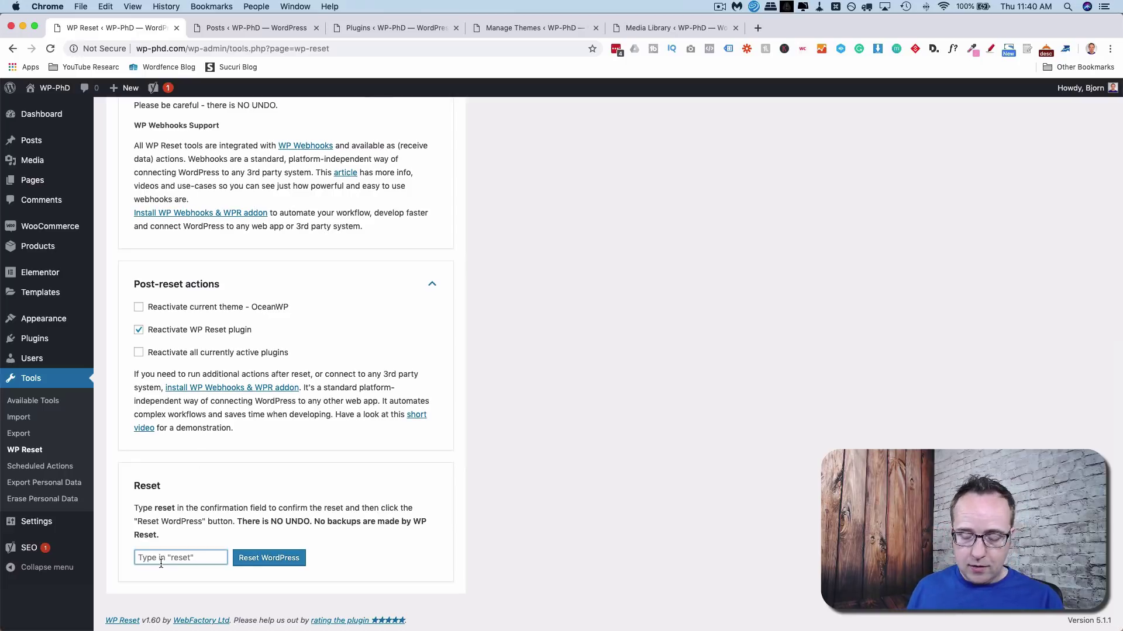
type("reset")
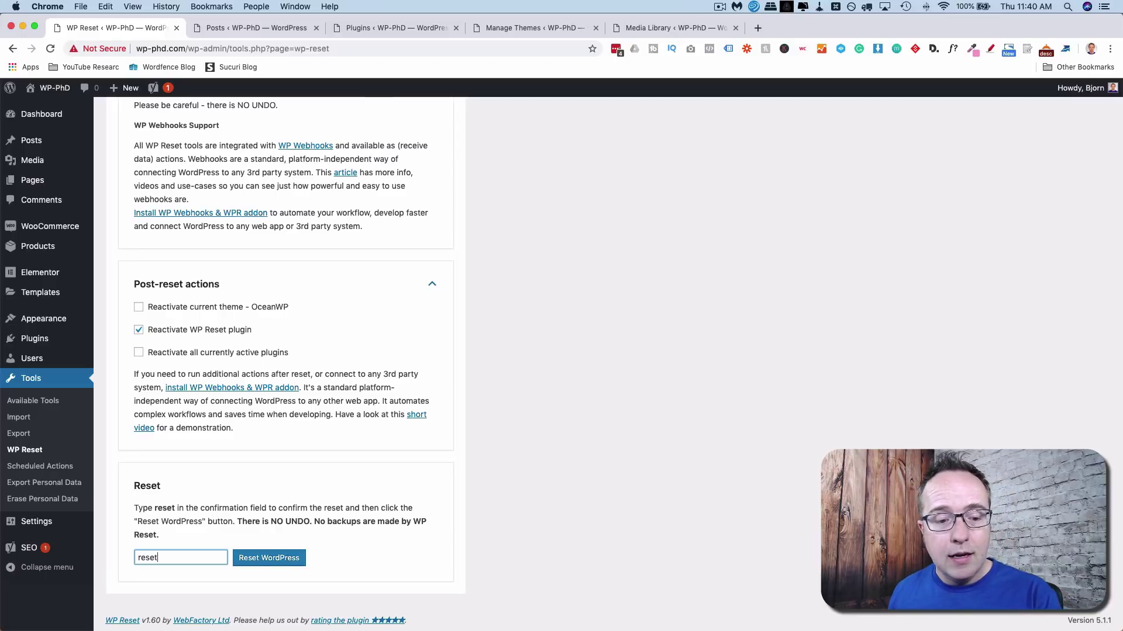
left_click(269, 559)
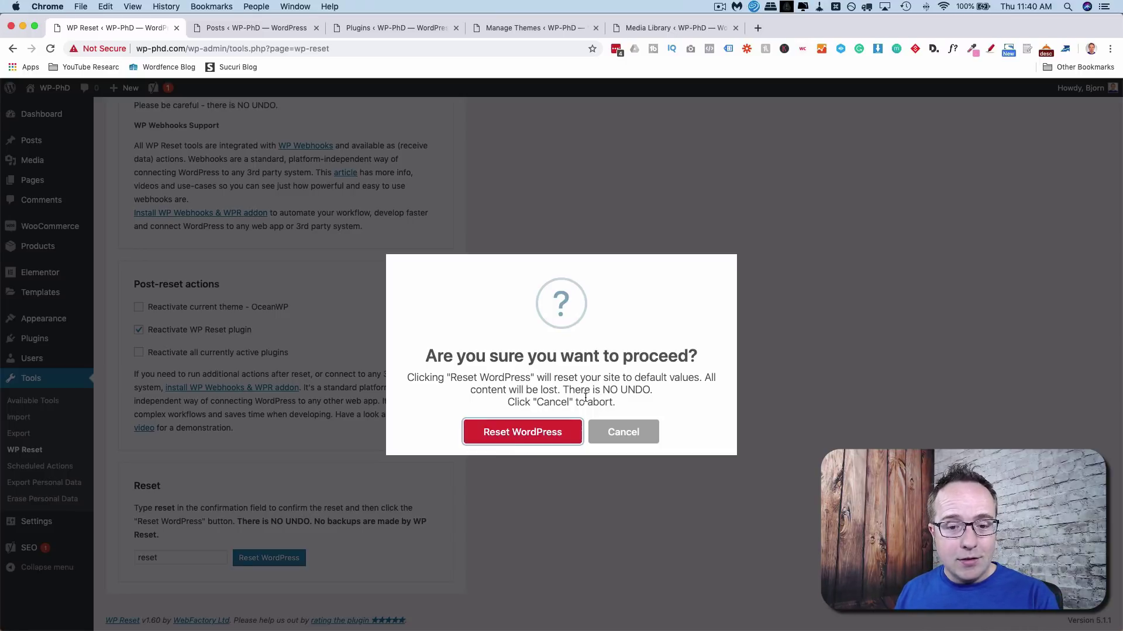
Point out the NO UNDO warning in the prompt, then confirm resetting WordPress to defaults.
left_click_drag(607, 389, 628, 390)
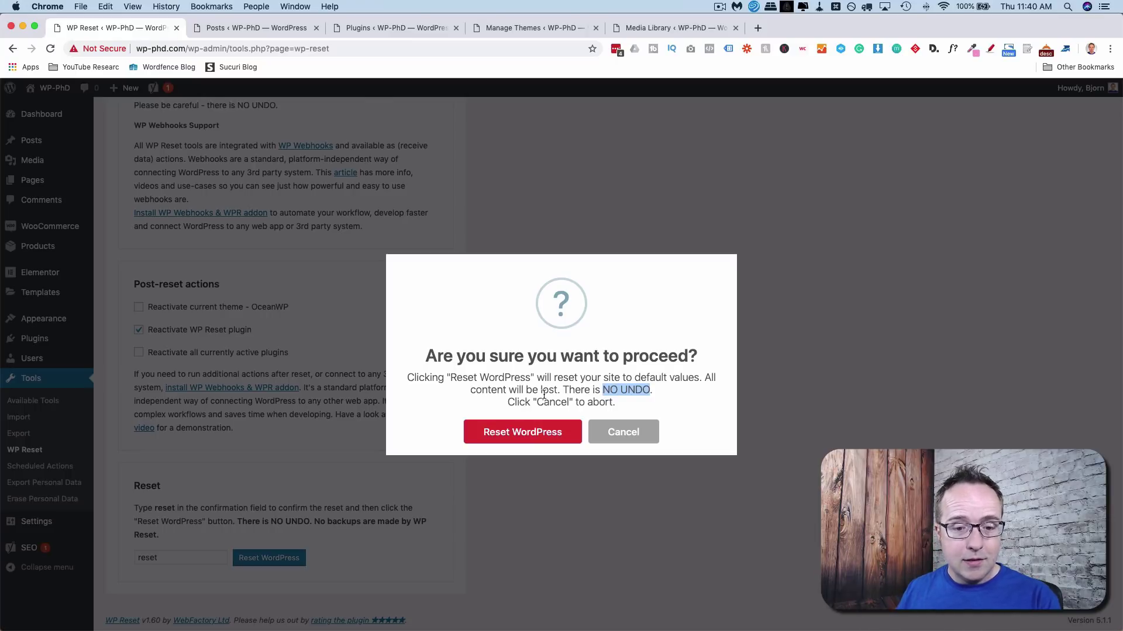
left_click(515, 407)
left_click(522, 437)
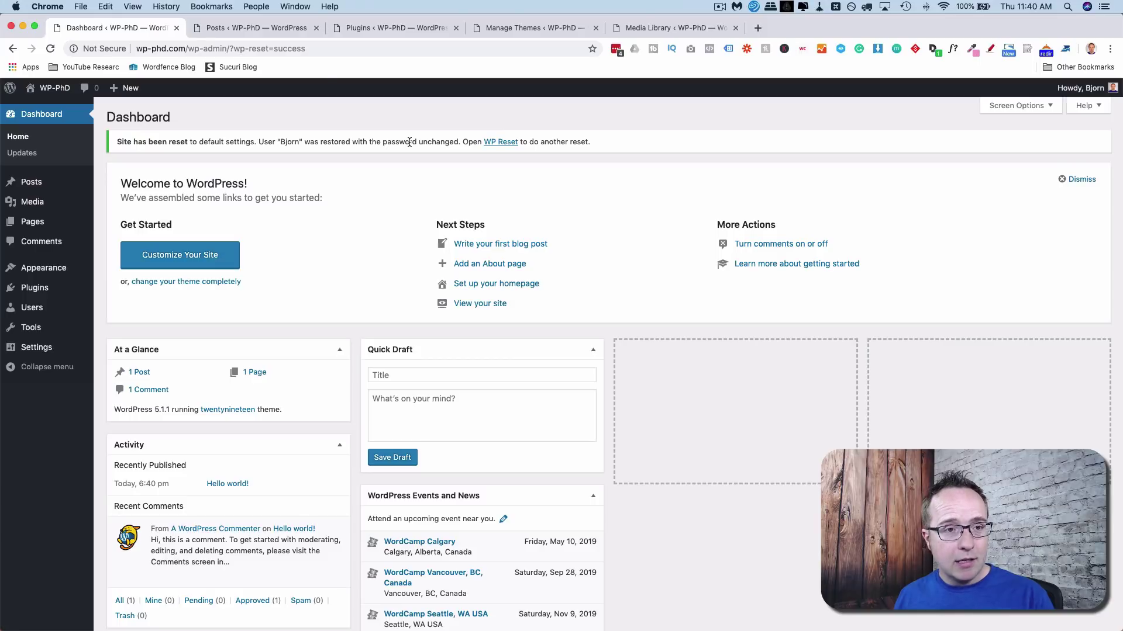
Reload the Posts, Plugins, Themes and Media Library tabs to check the reset, then return to the Dashboard.
left_click(247, 27)
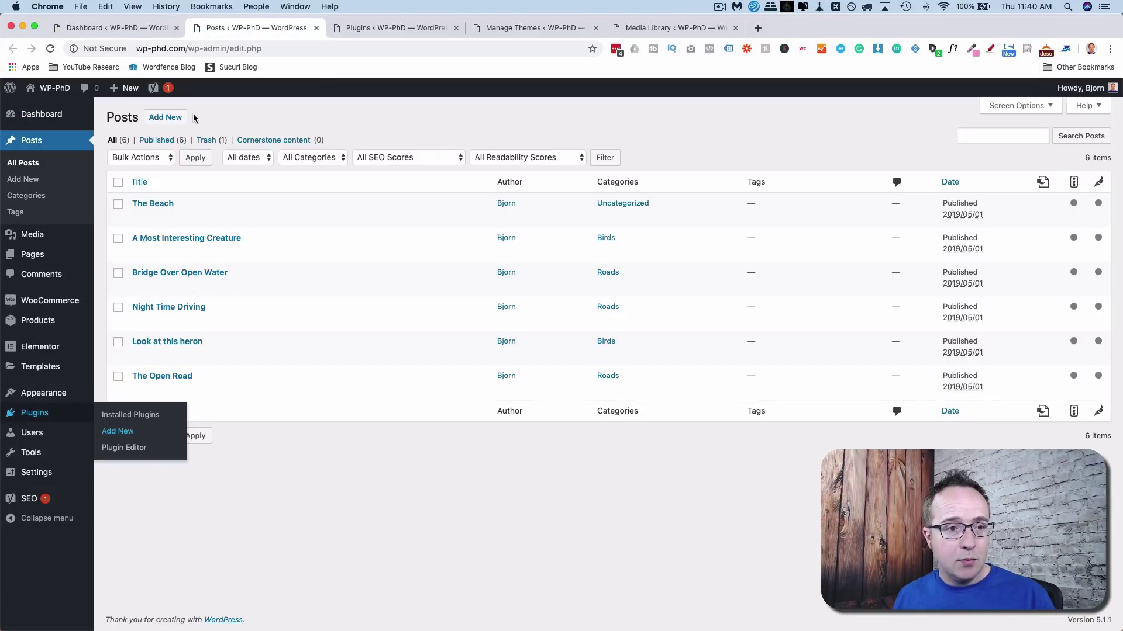
left_click(55, 48)
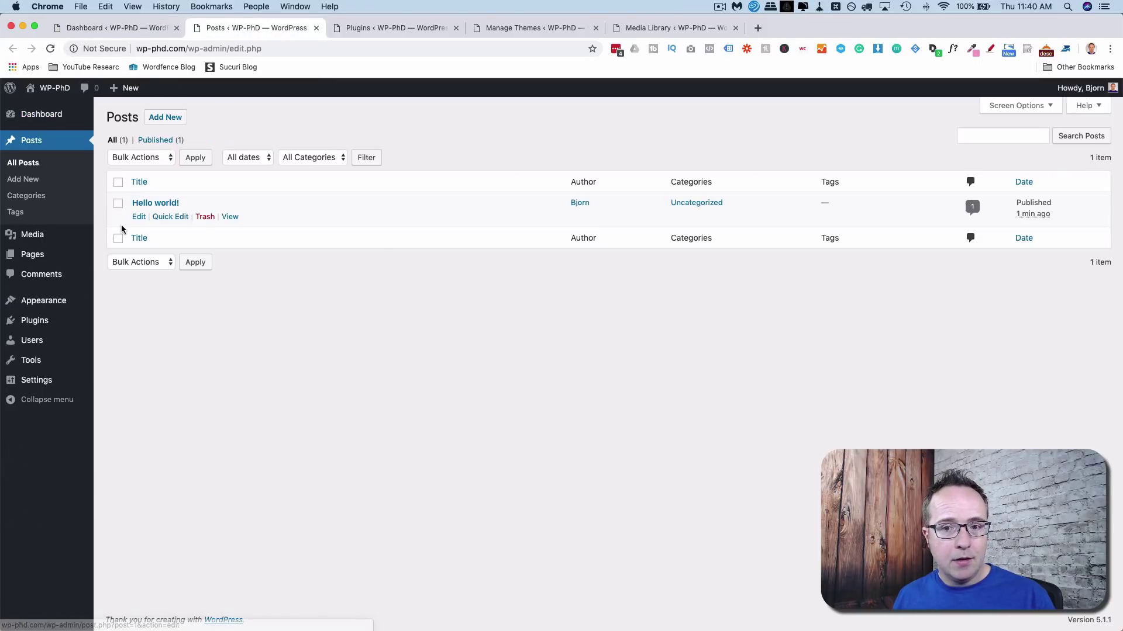
mouse_move(153, 205)
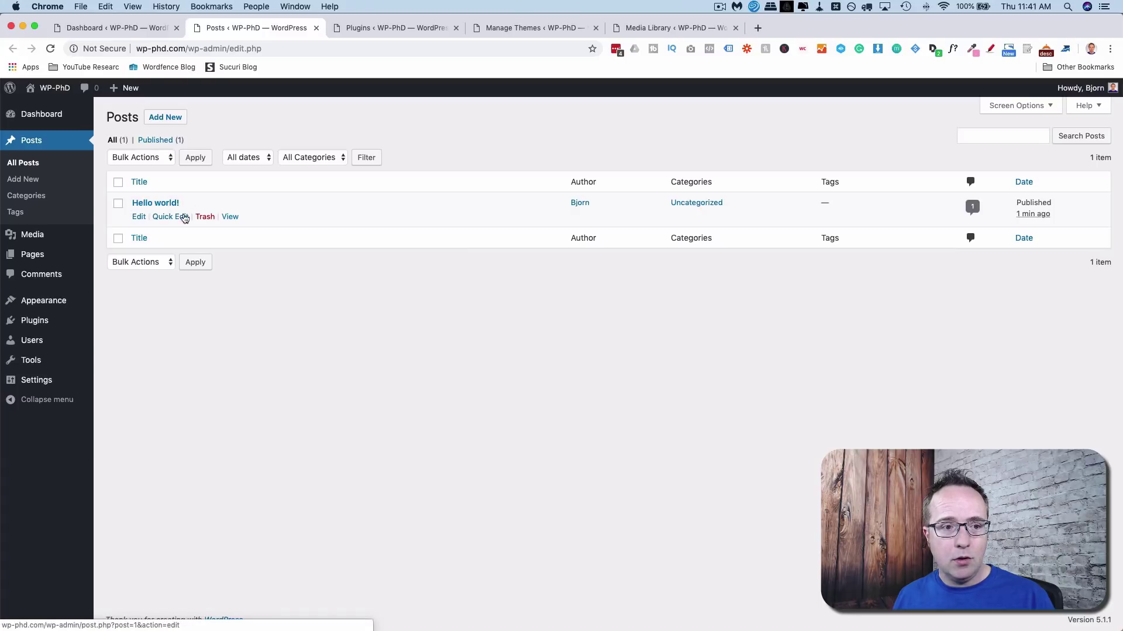
left_click(406, 25)
left_click(56, 49)
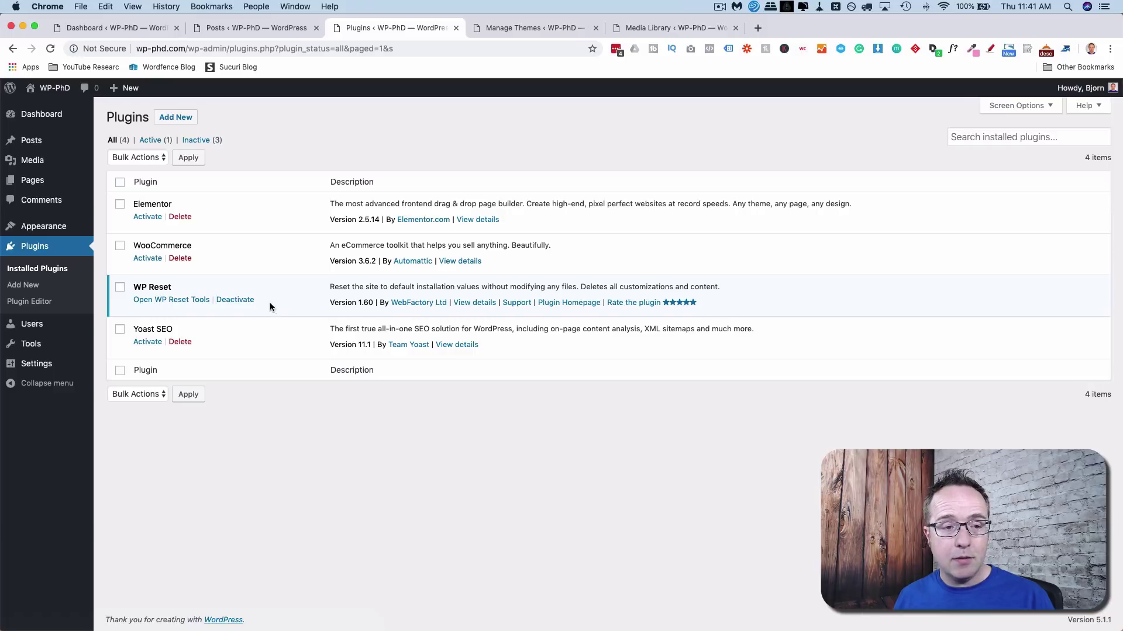
left_click(528, 27)
left_click(50, 49)
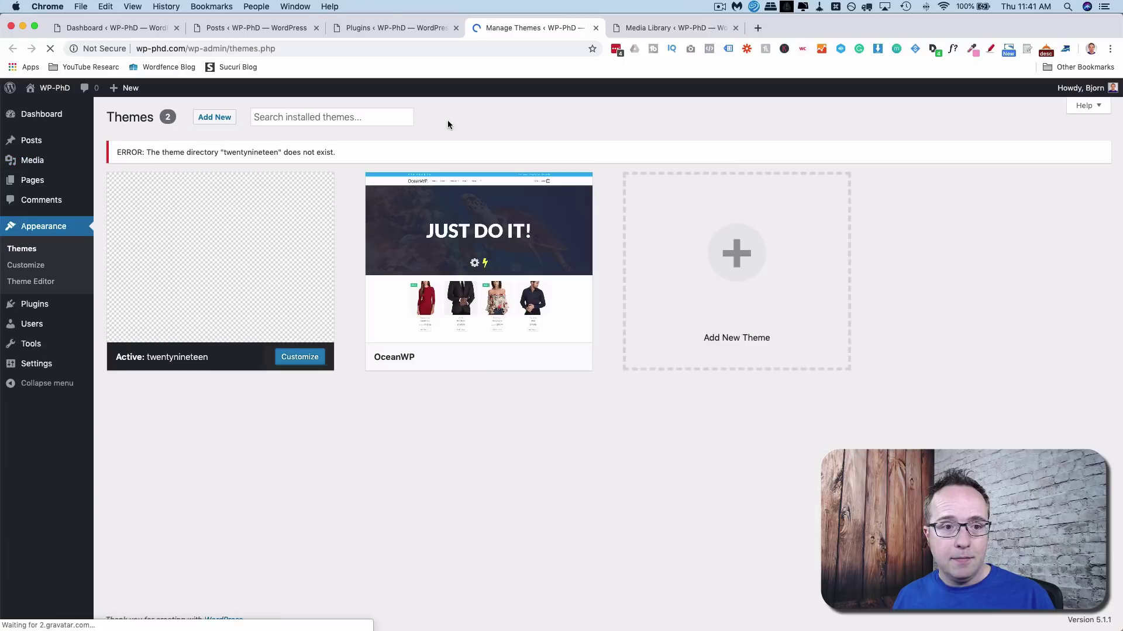
mouse_move(459, 299)
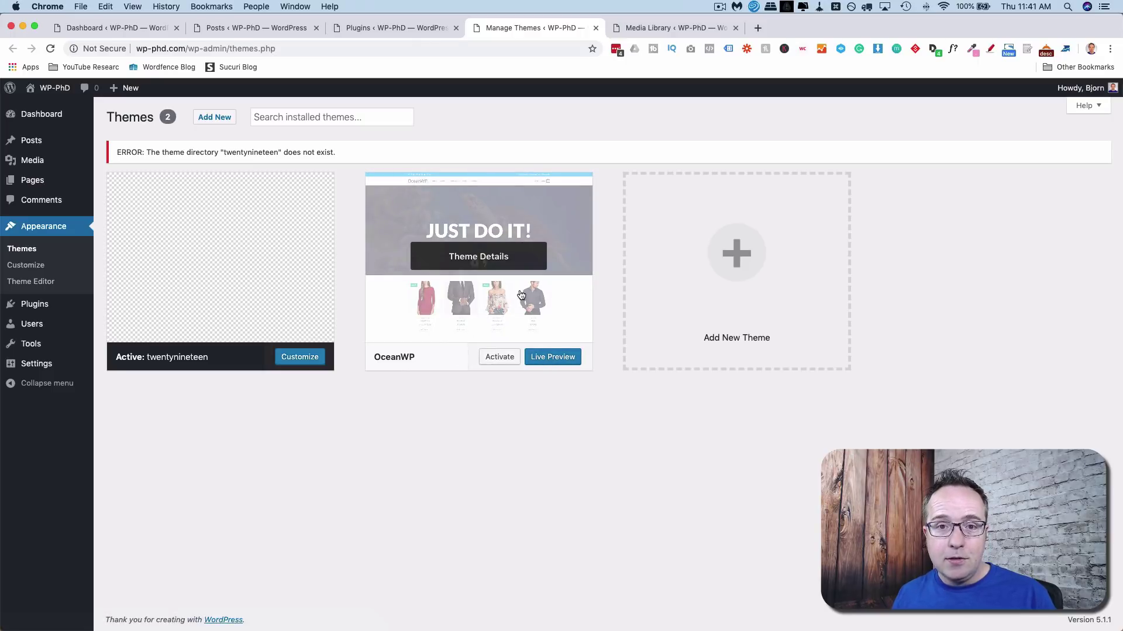
left_click(641, 27)
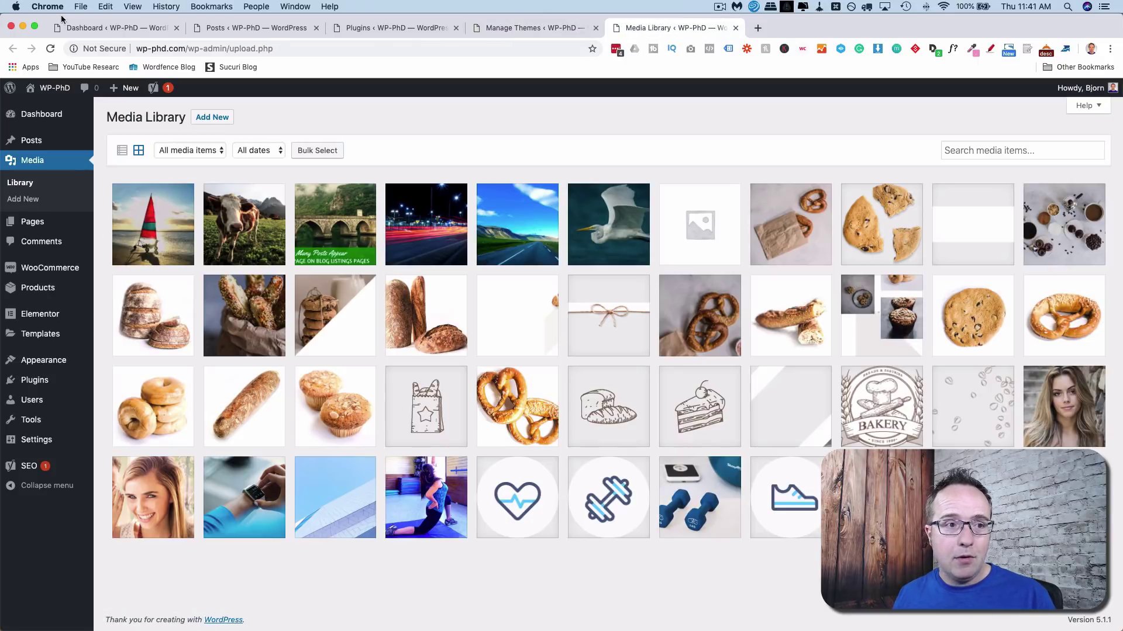
left_click(49, 49)
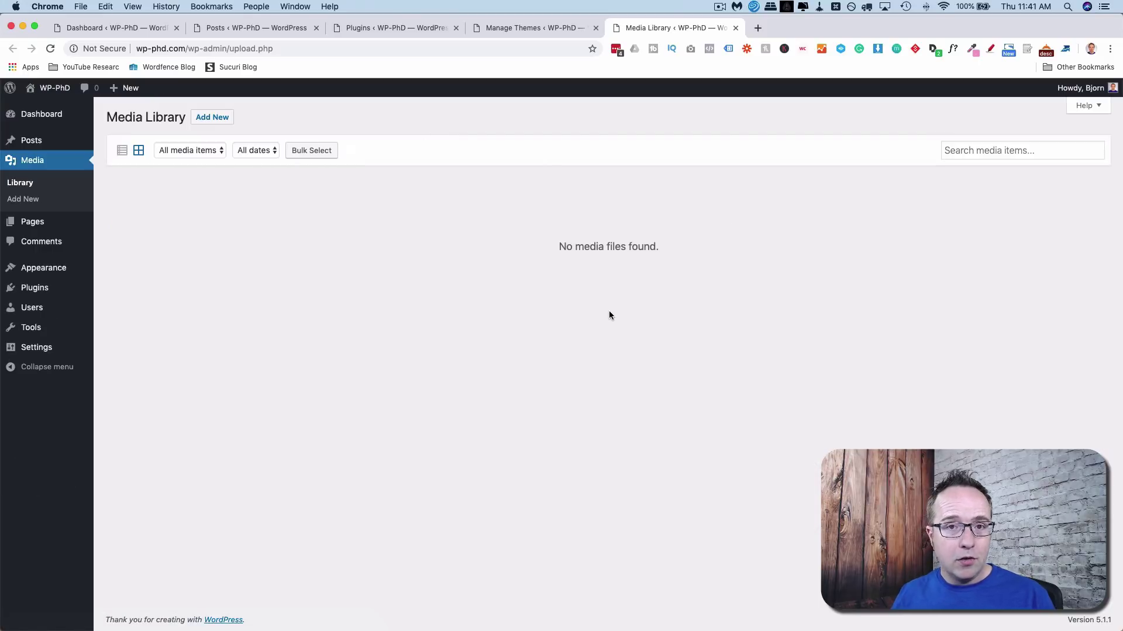
left_click(135, 32)
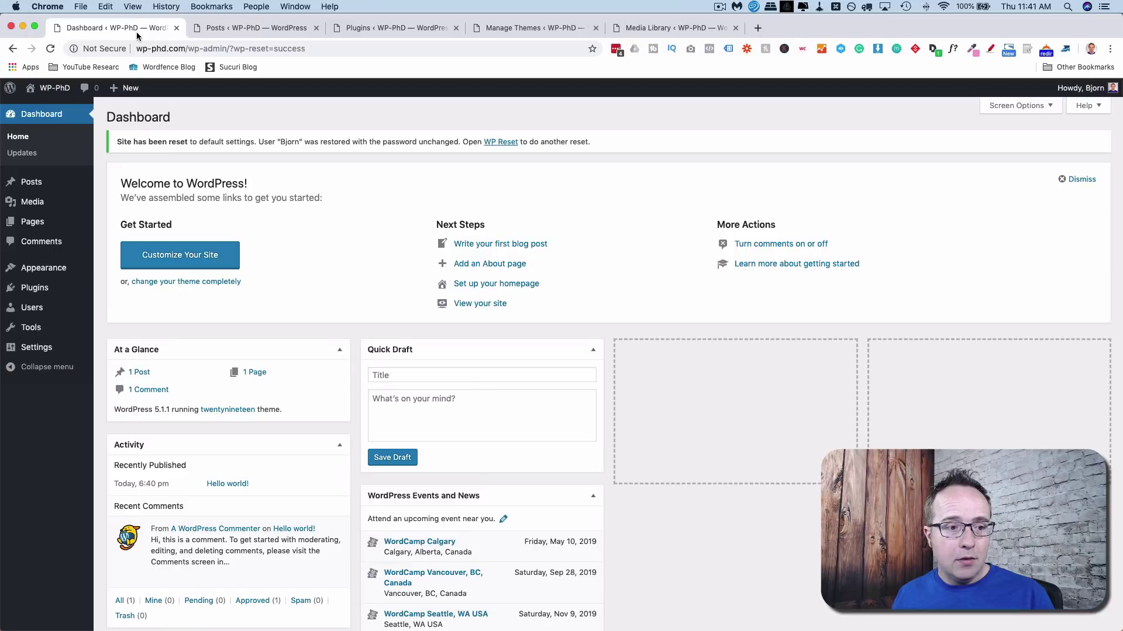
mouse_move(50, 331)
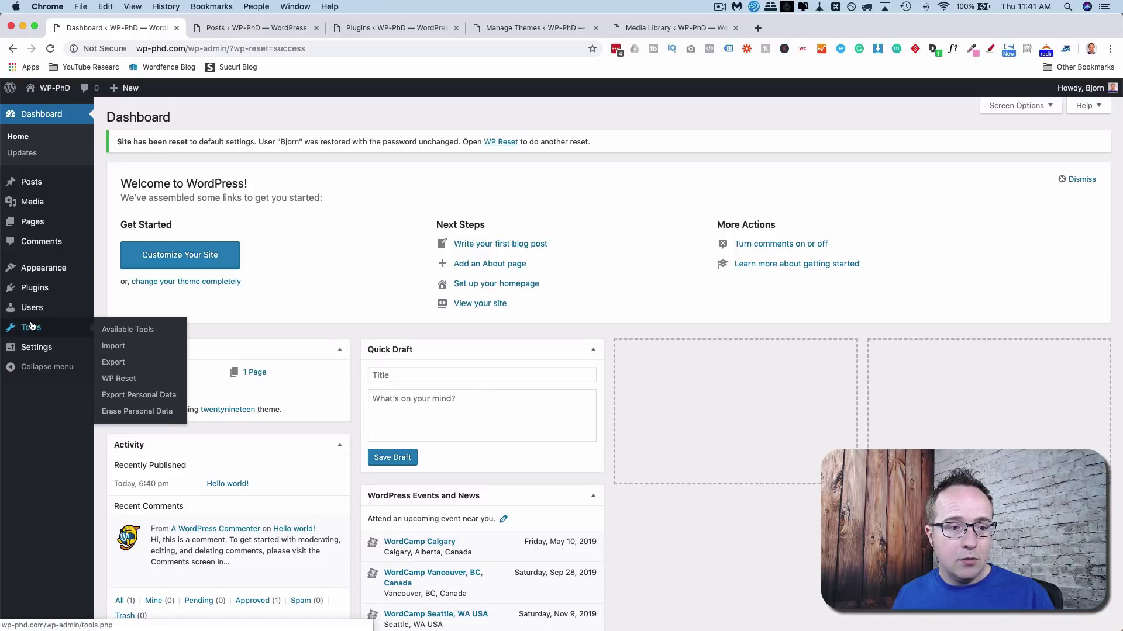
left_click(115, 380)
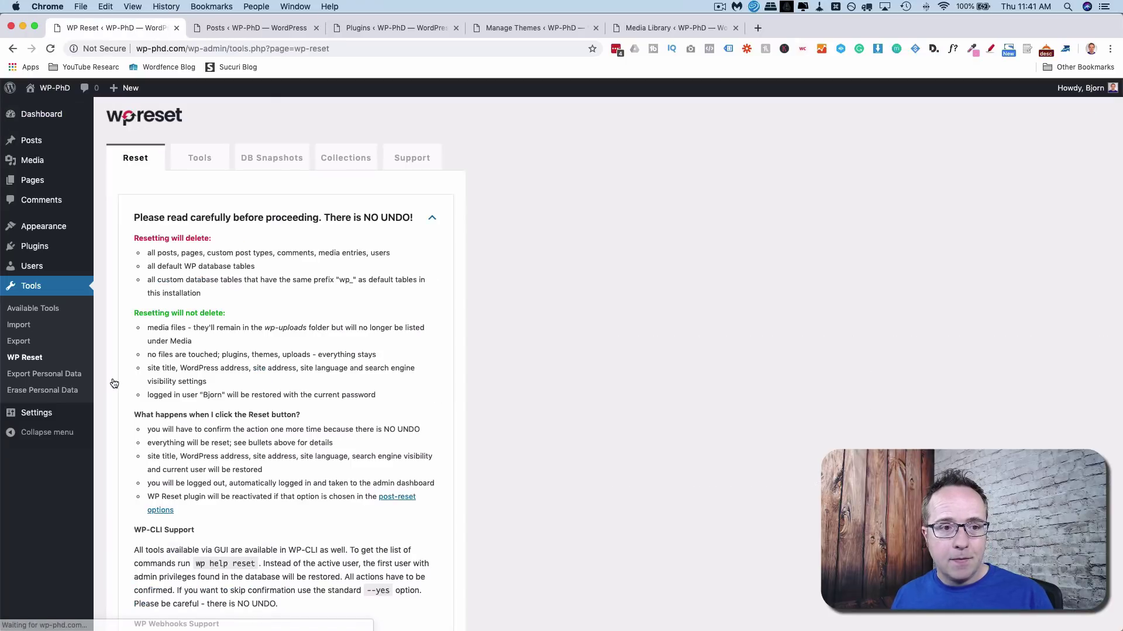
left_click(210, 163)
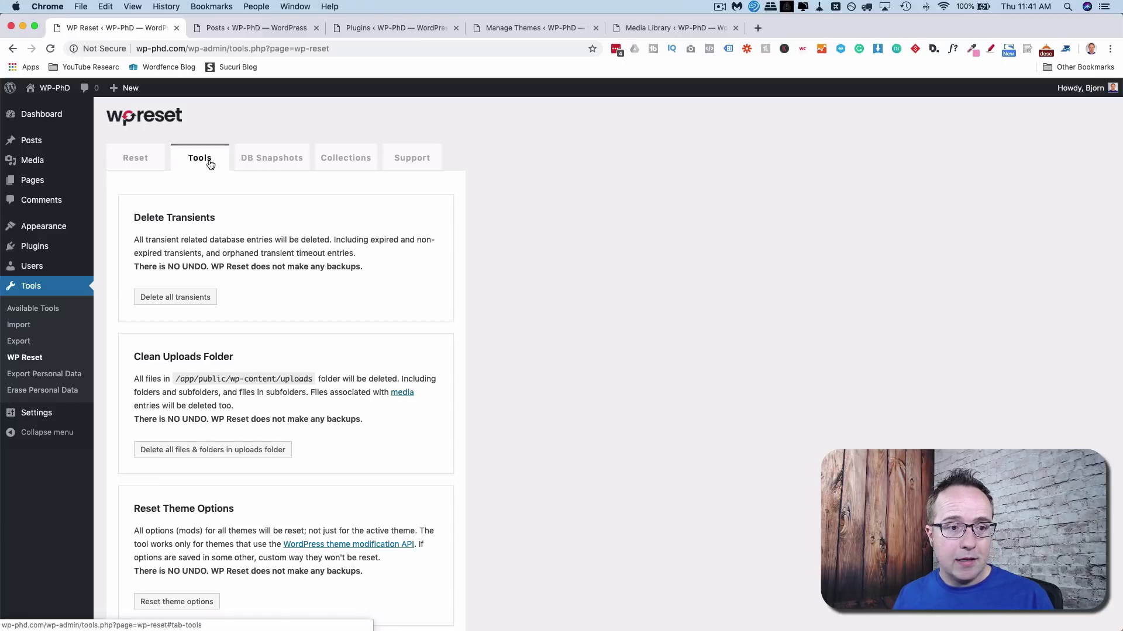
scroll(96, 203, "down", 1)
scroll(96, 202, "down", 2)
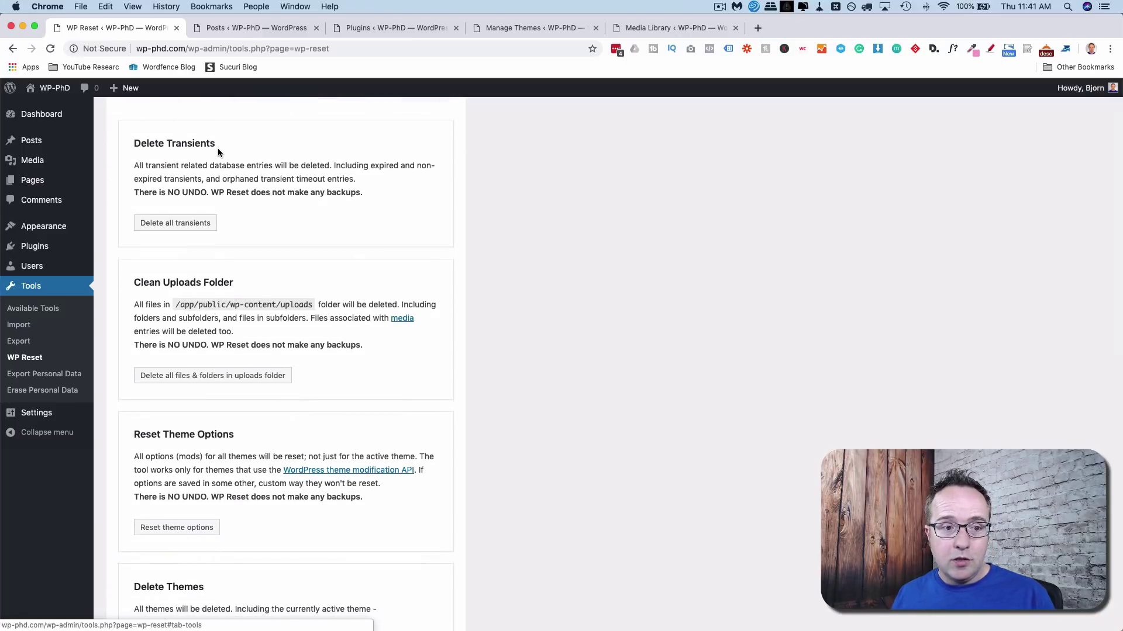
scroll(140, 175, "down", 1)
scroll(140, 176, "down", 1)
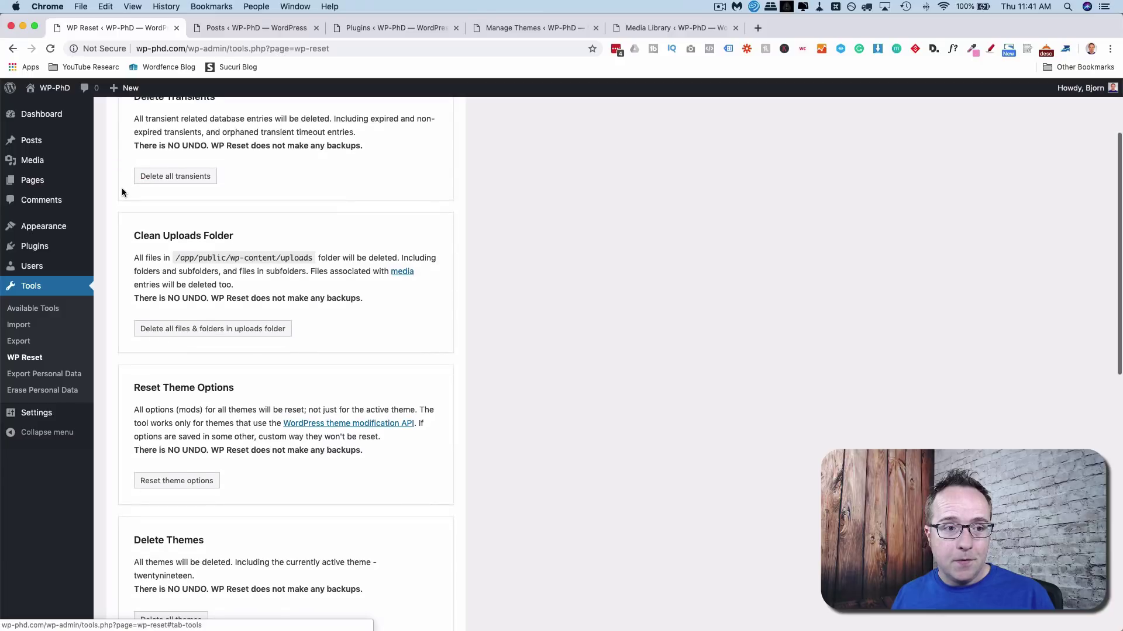
scroll(124, 223, "down", 3)
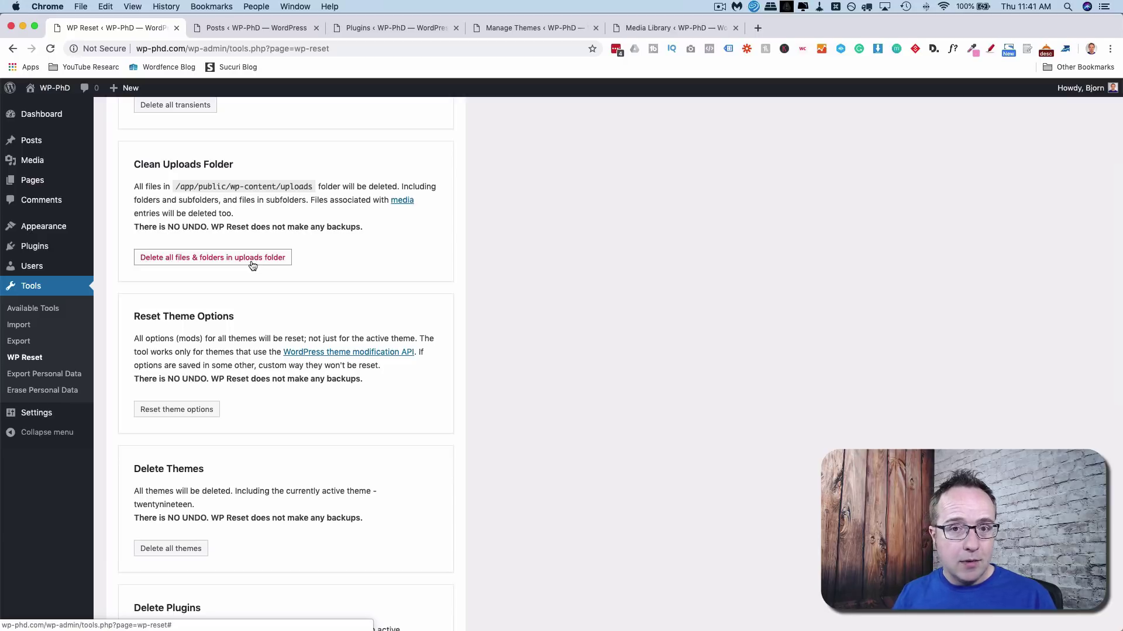
scroll(253, 266, "down", 7)
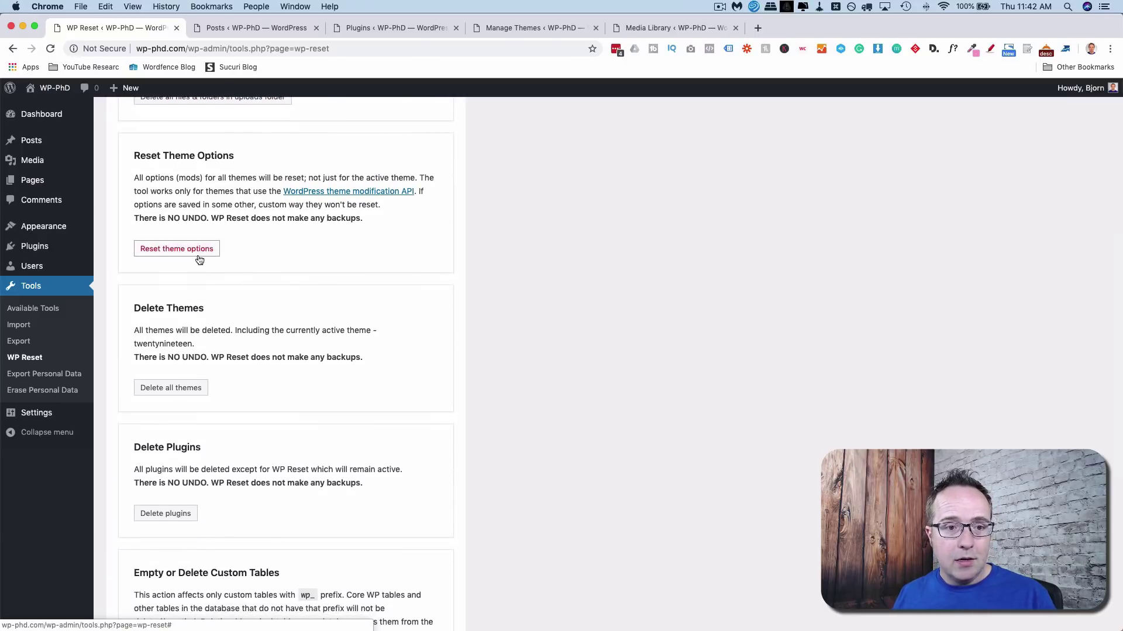
scroll(156, 252, "down", 6)
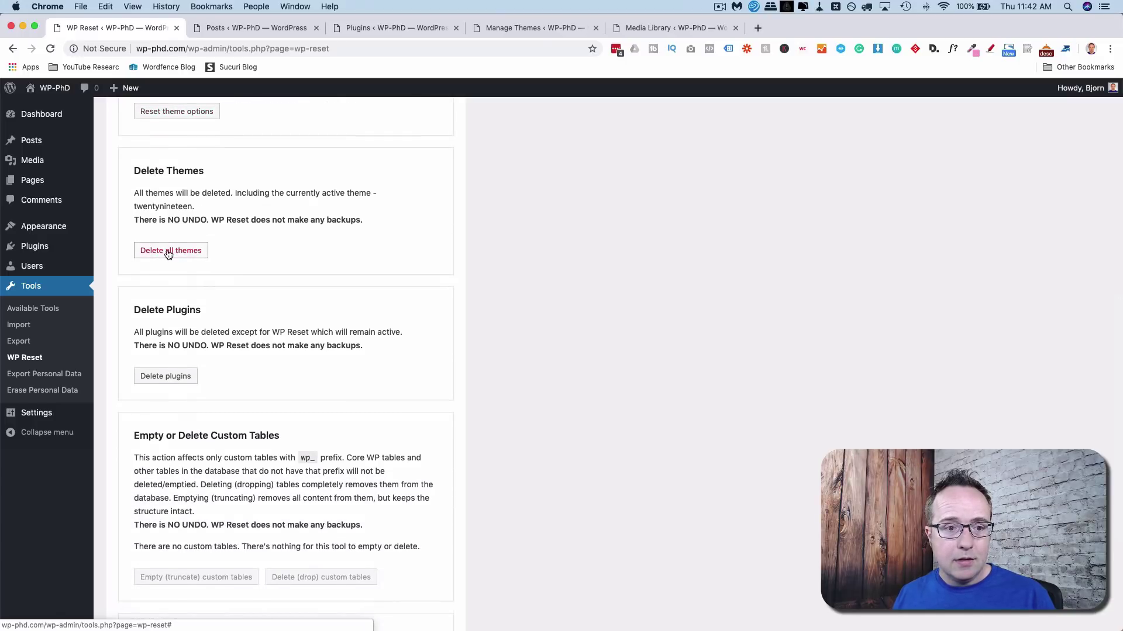
scroll(167, 251, "down", 5)
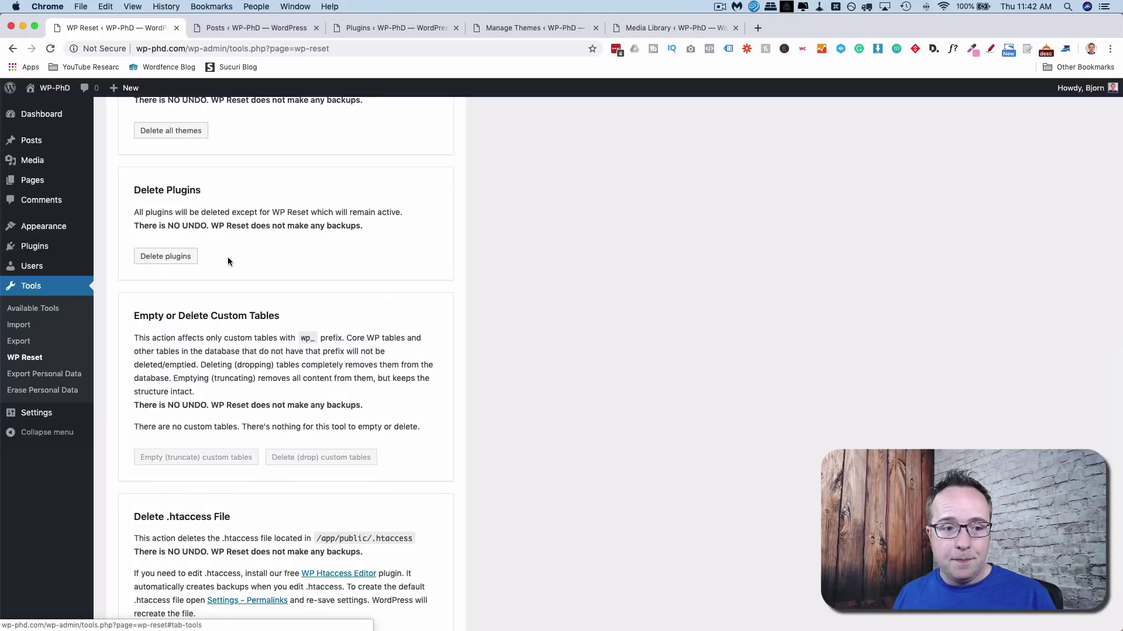
scroll(228, 261, "down", 1)
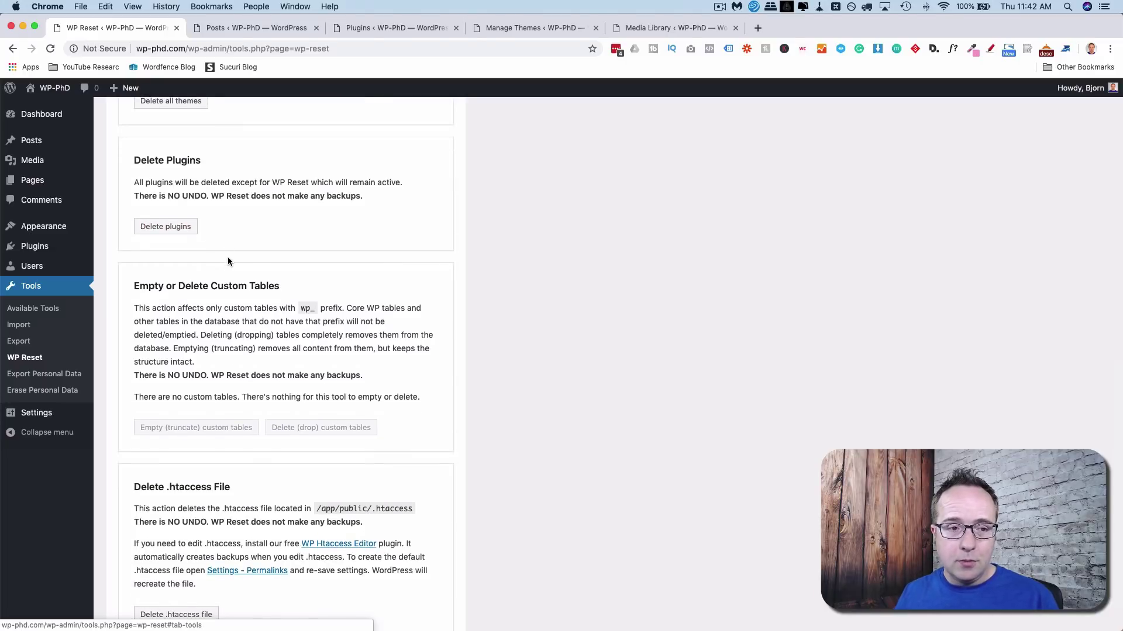
scroll(228, 261, "up", 6)
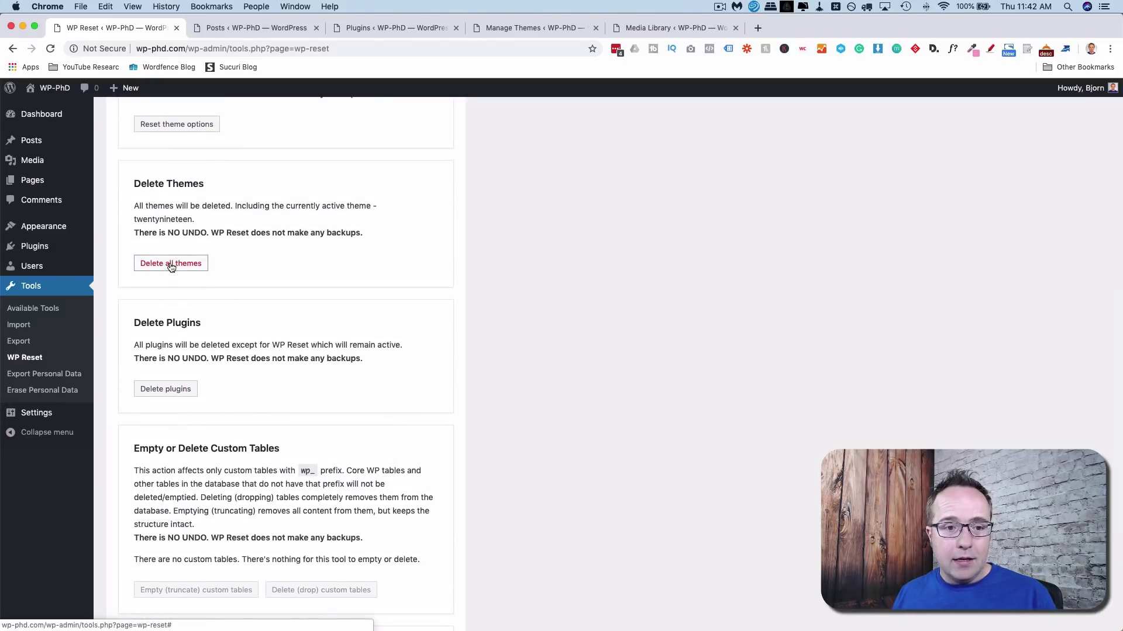
Delete all themes with WP Reset and reload the Themes page, which shows a broken theme with a missing stylesheet.
left_click(171, 265)
left_click(518, 425)
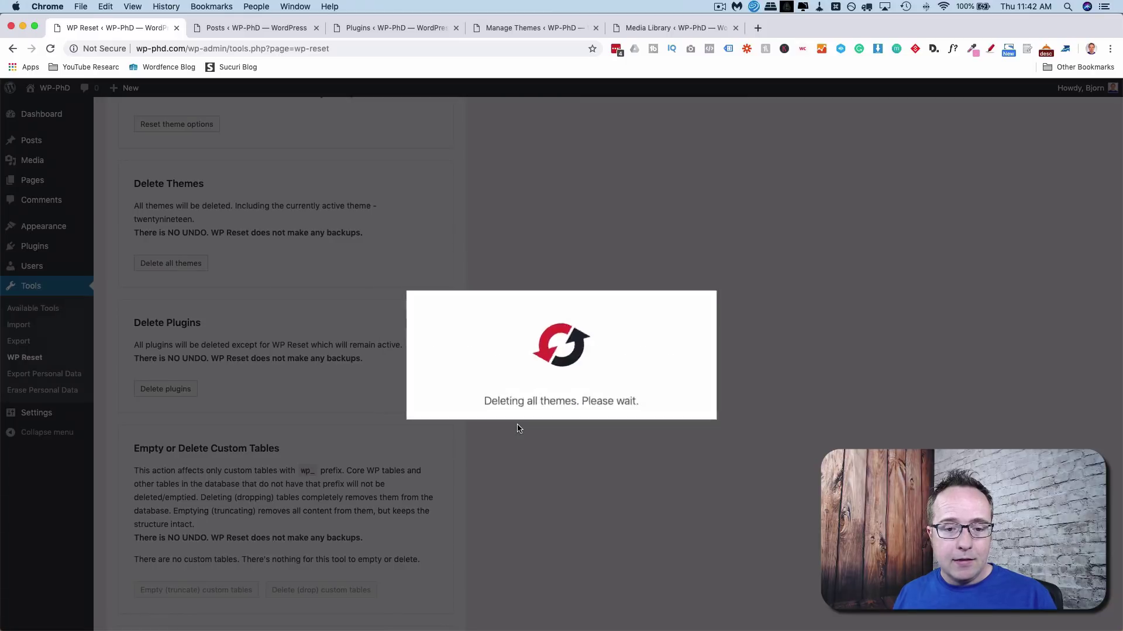
left_click(562, 411)
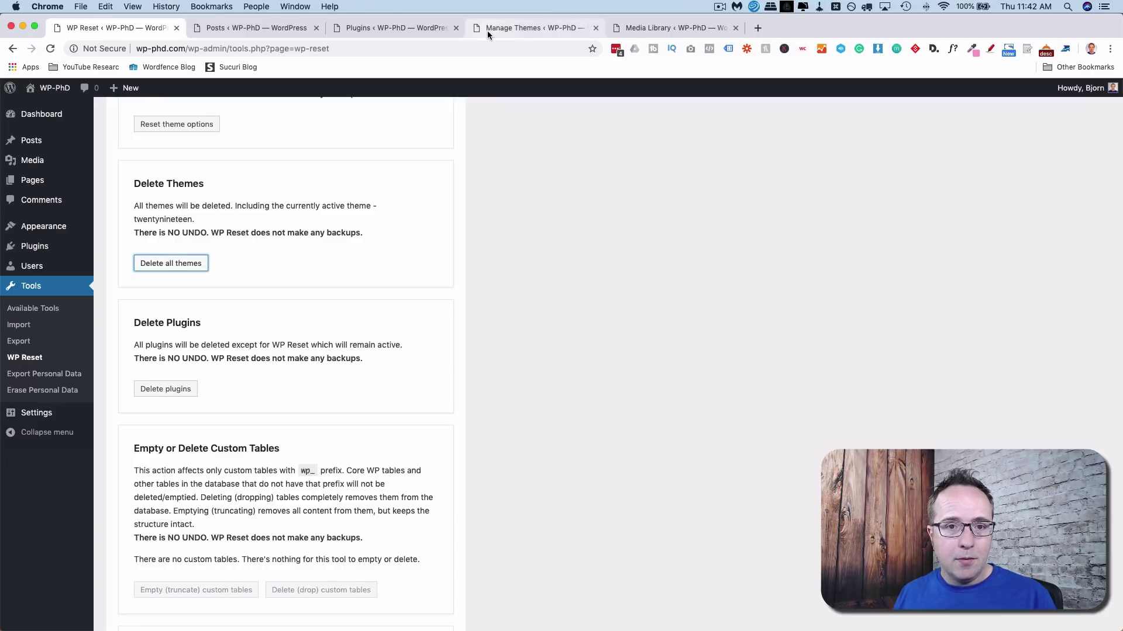
left_click(488, 33)
left_click(50, 48)
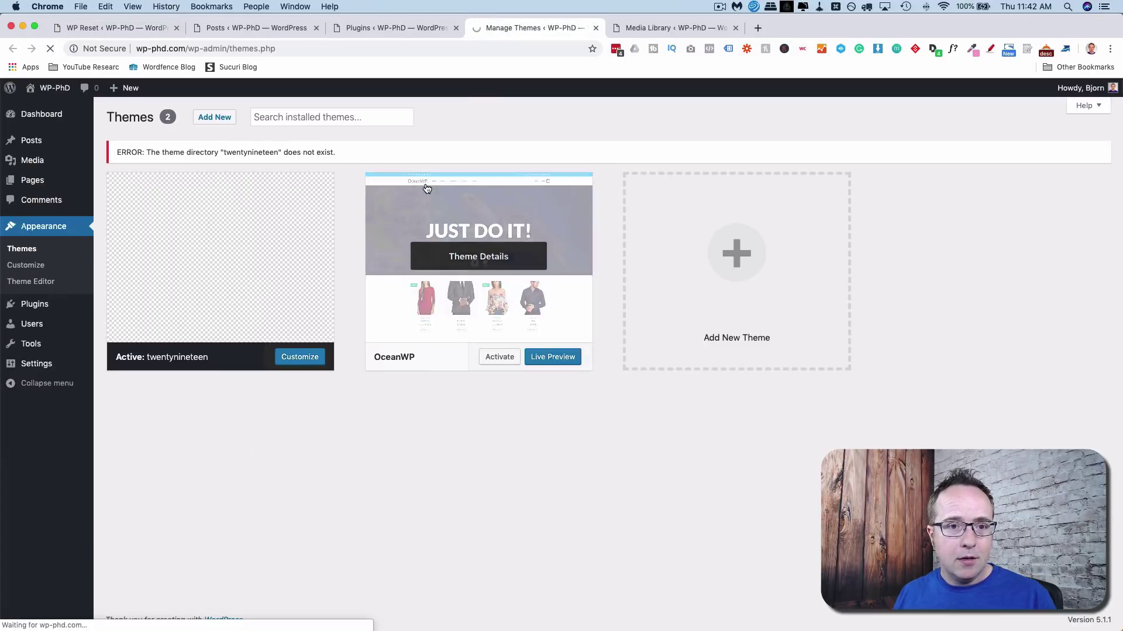
left_click(180, 202)
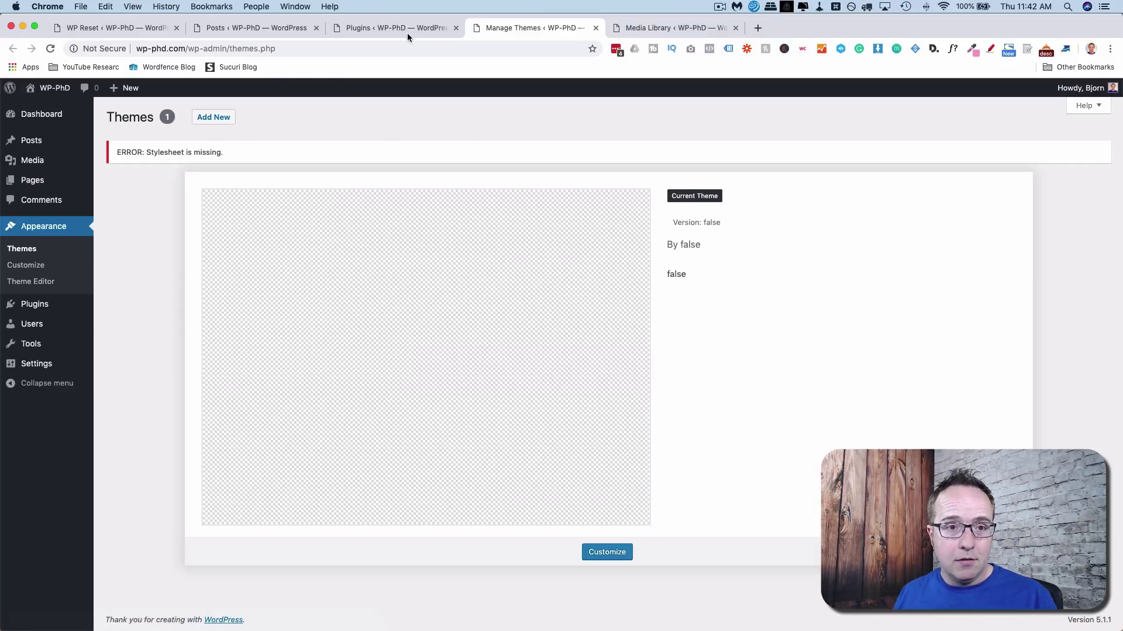
left_click(347, 22)
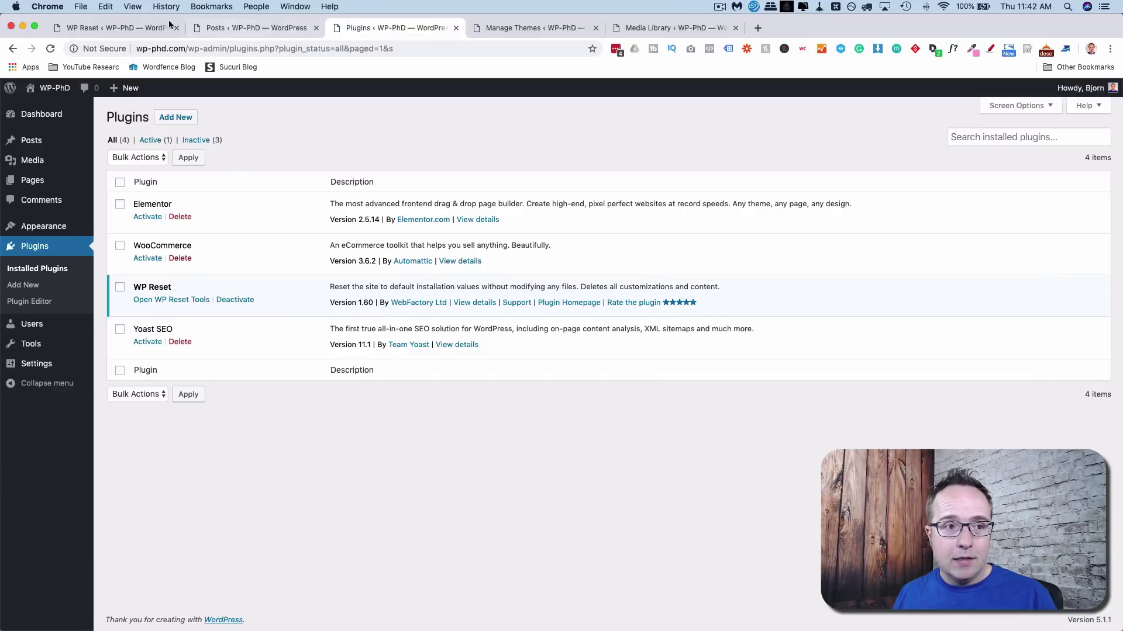
Clear the uploads folder with WP Reset, deleting all 261 files and folders.
left_click(114, 27)
scroll(243, 330, "up", 7)
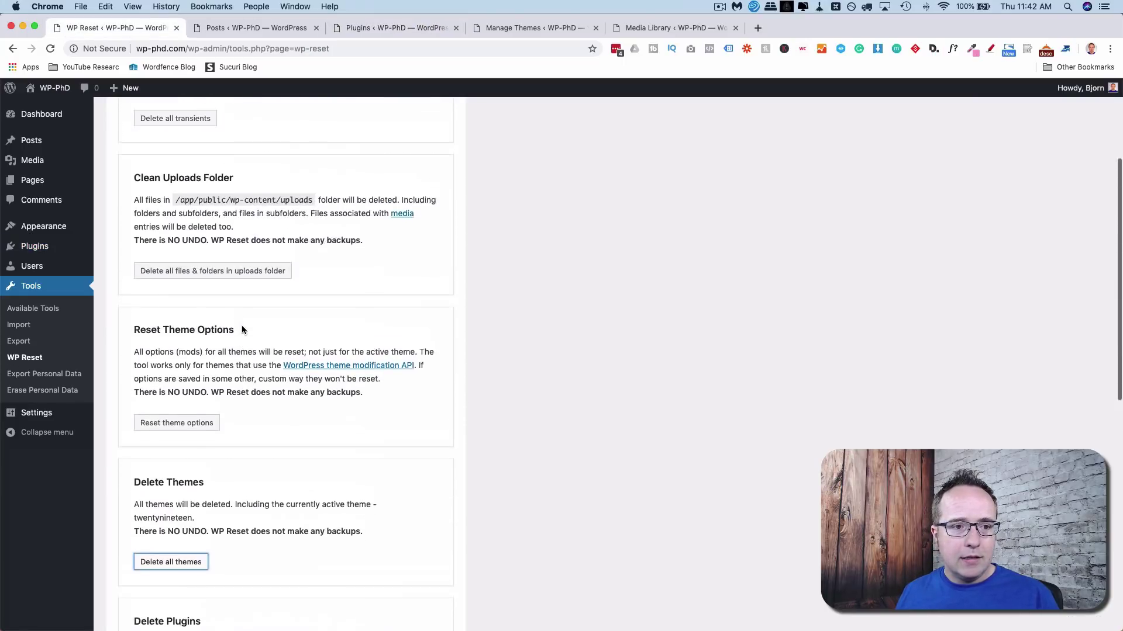
left_click(166, 327)
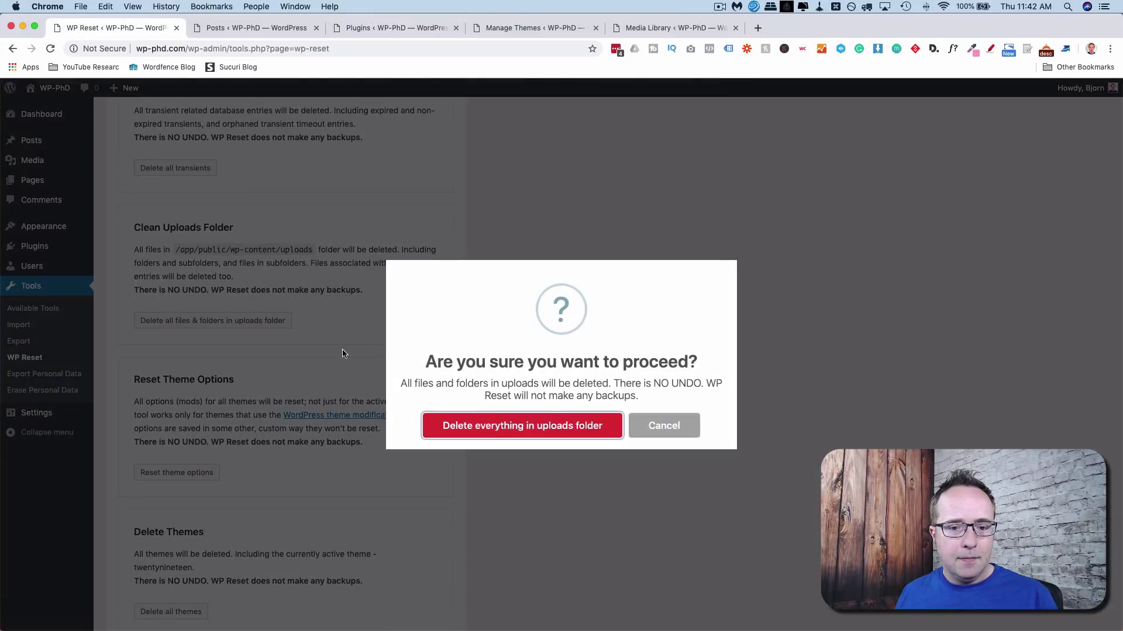
left_click(522, 425)
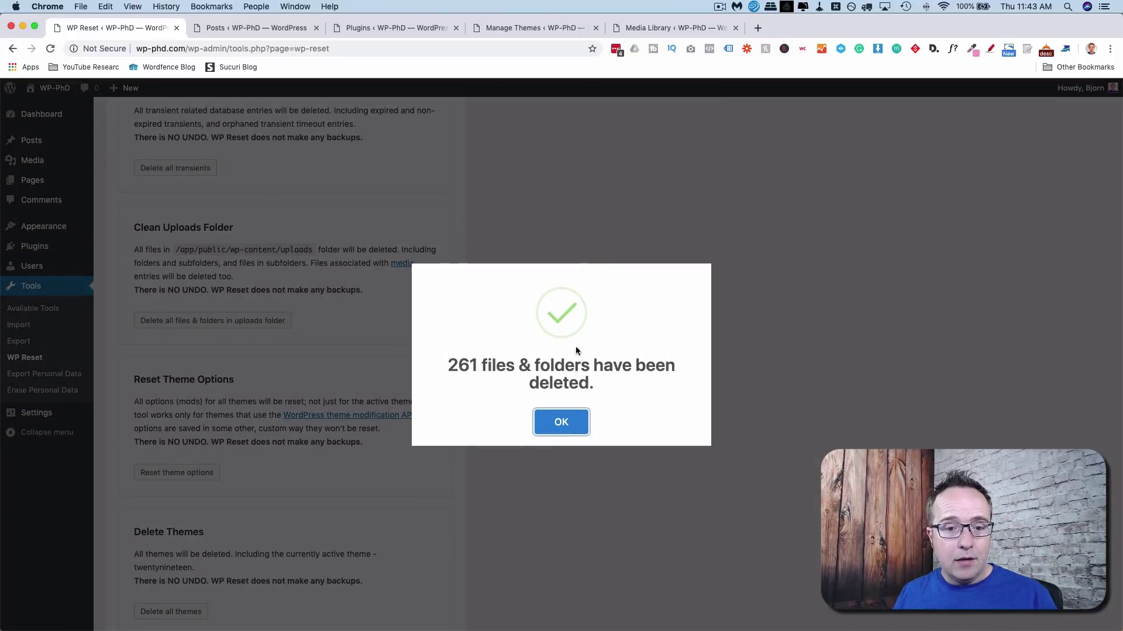
left_click(446, 370)
left_click_drag(473, 368, 633, 383)
left_click(583, 415)
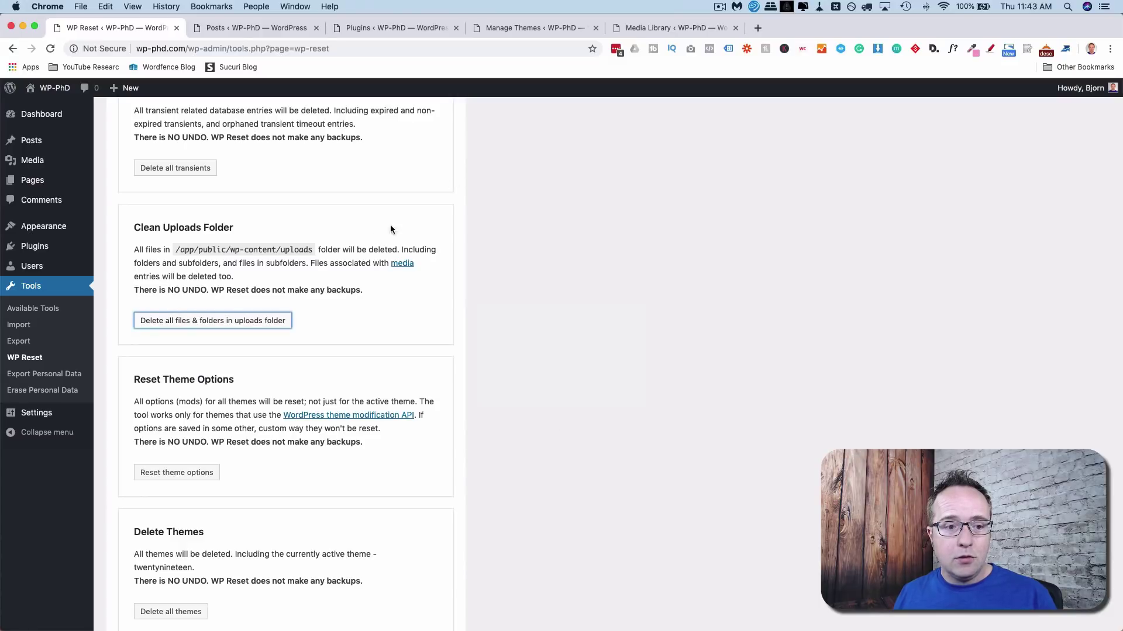
Delete every plugin except WP Reset and reload the Plugins list to confirm only WP Reset remains.
scroll(376, 236, "down", 8)
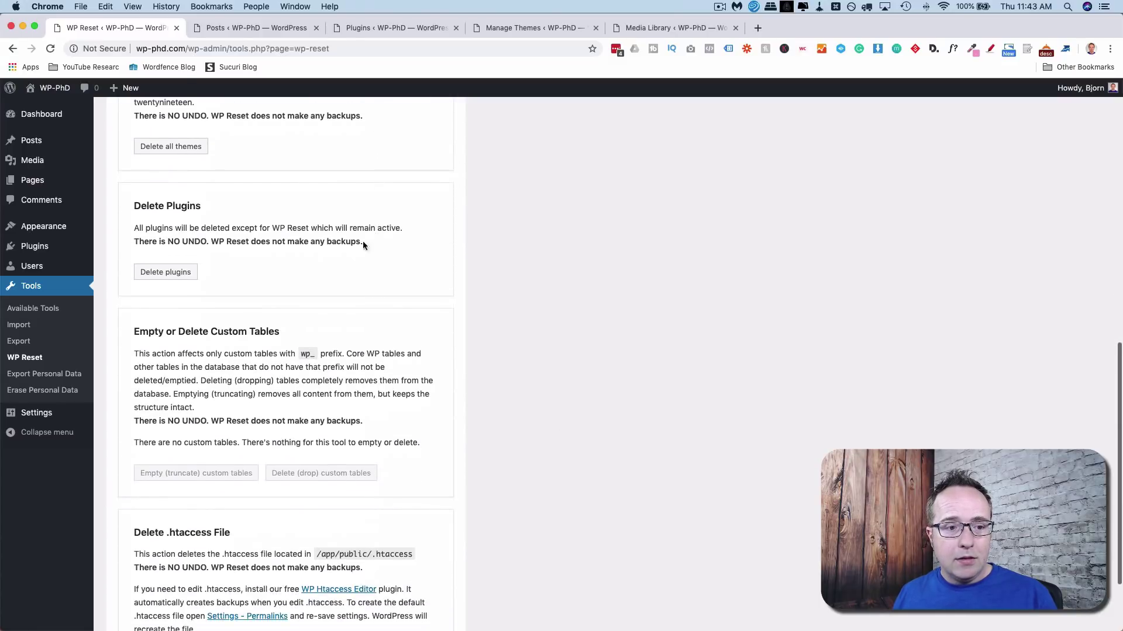
left_click(163, 272)
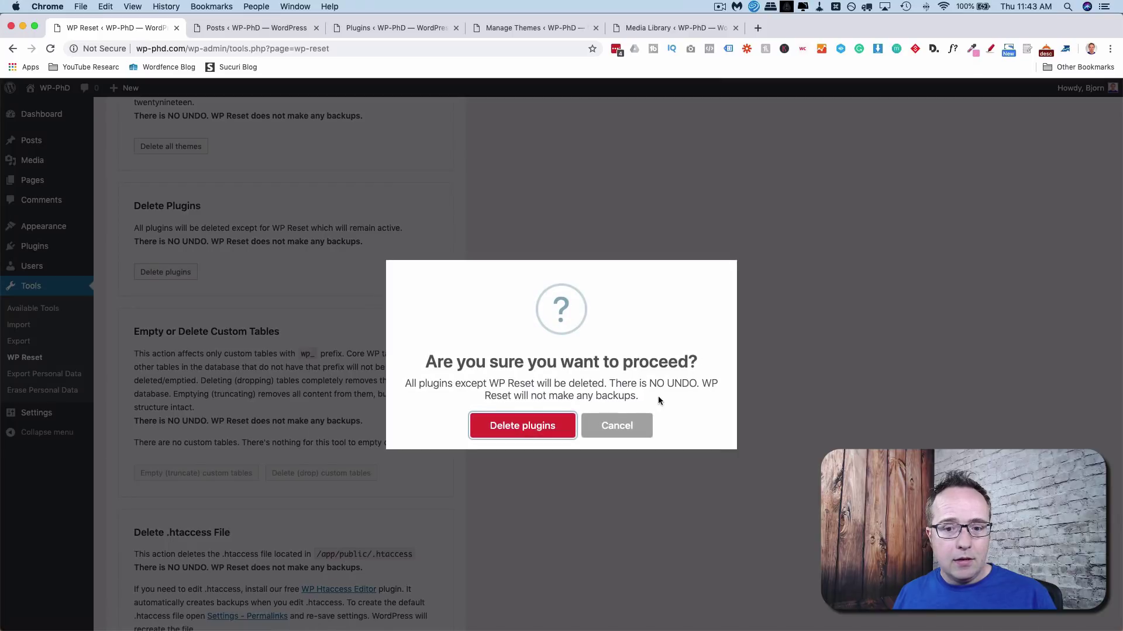
left_click(524, 427)
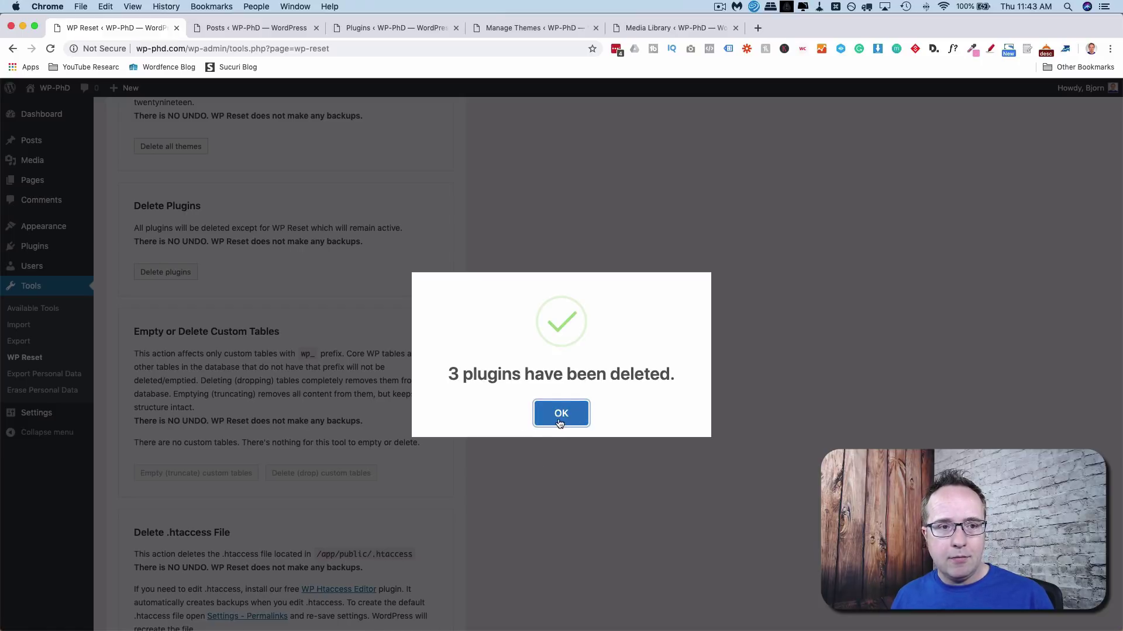
left_click(564, 421)
left_click(363, 27)
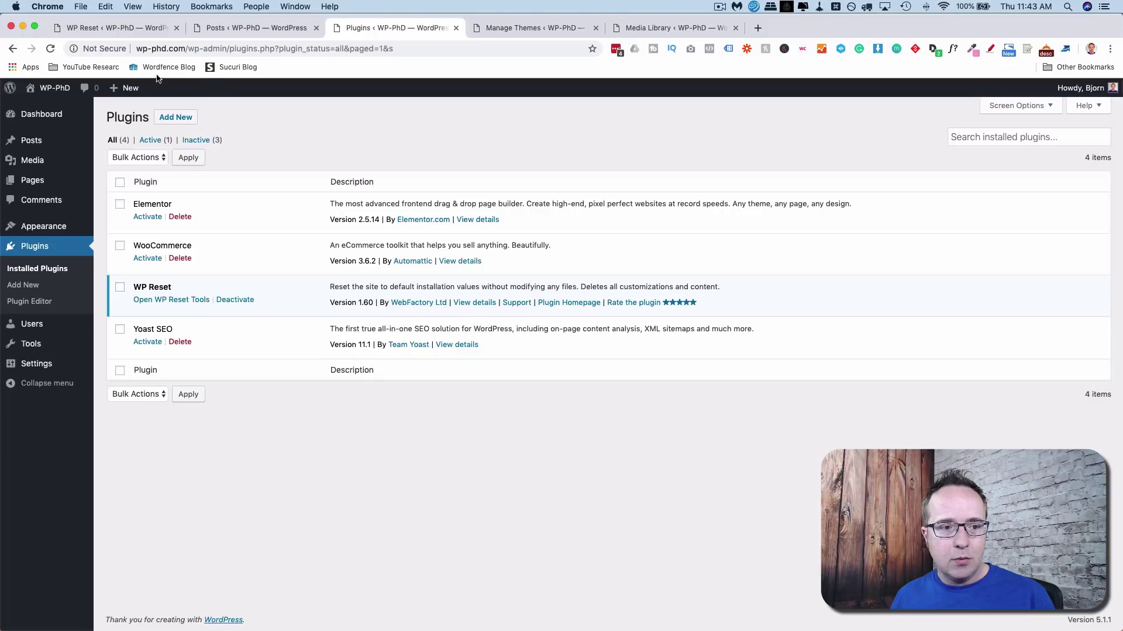
left_click(52, 49)
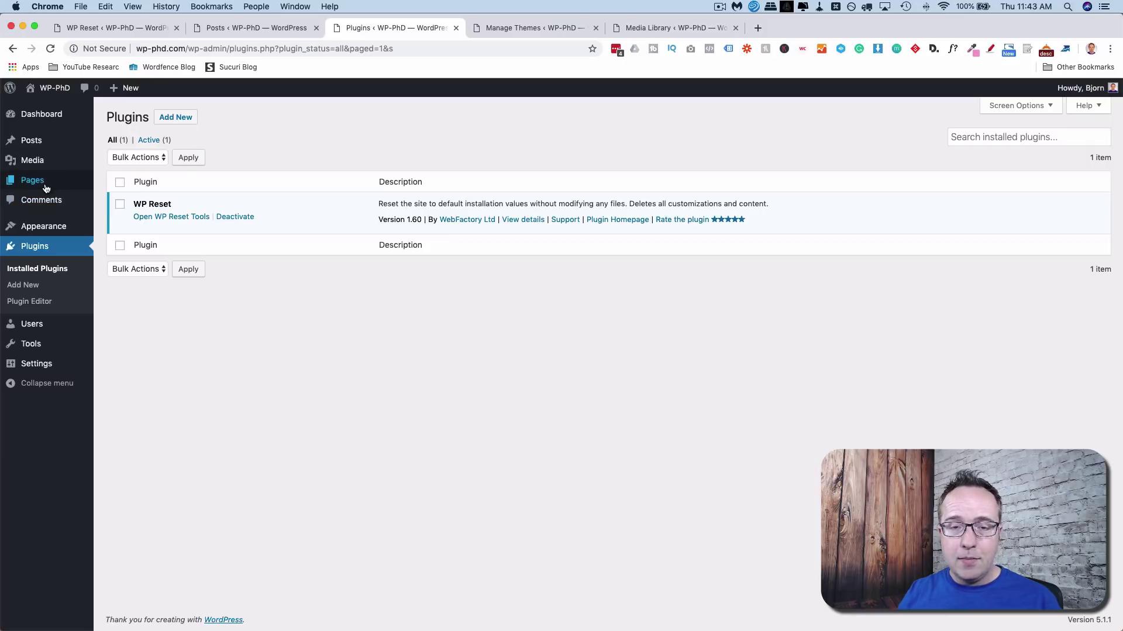
mouse_move(55, 182)
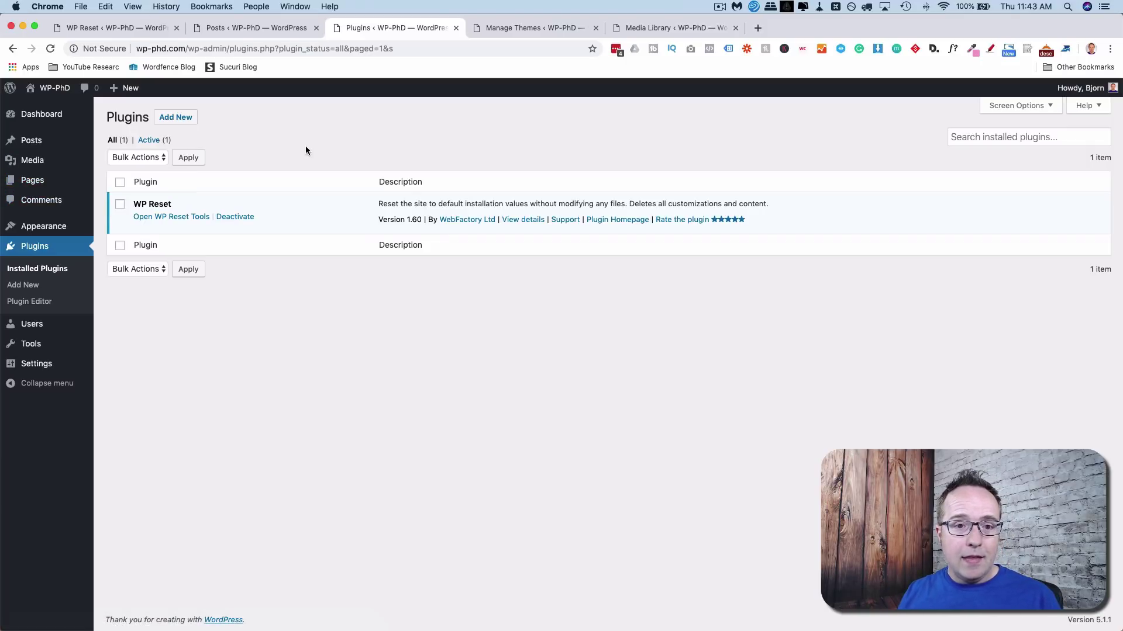
Look through WP Reset's DB Snapshots section, then view the Collections info on plugin and theme collections.
left_click(137, 28)
scroll(357, 269, "up", 10)
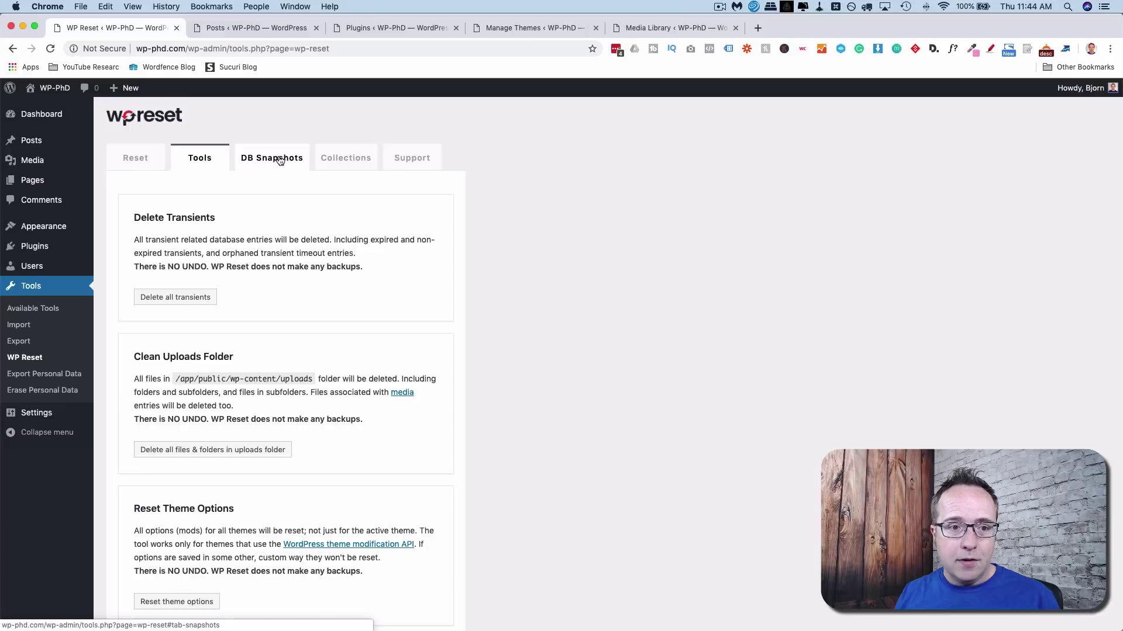
left_click(273, 158)
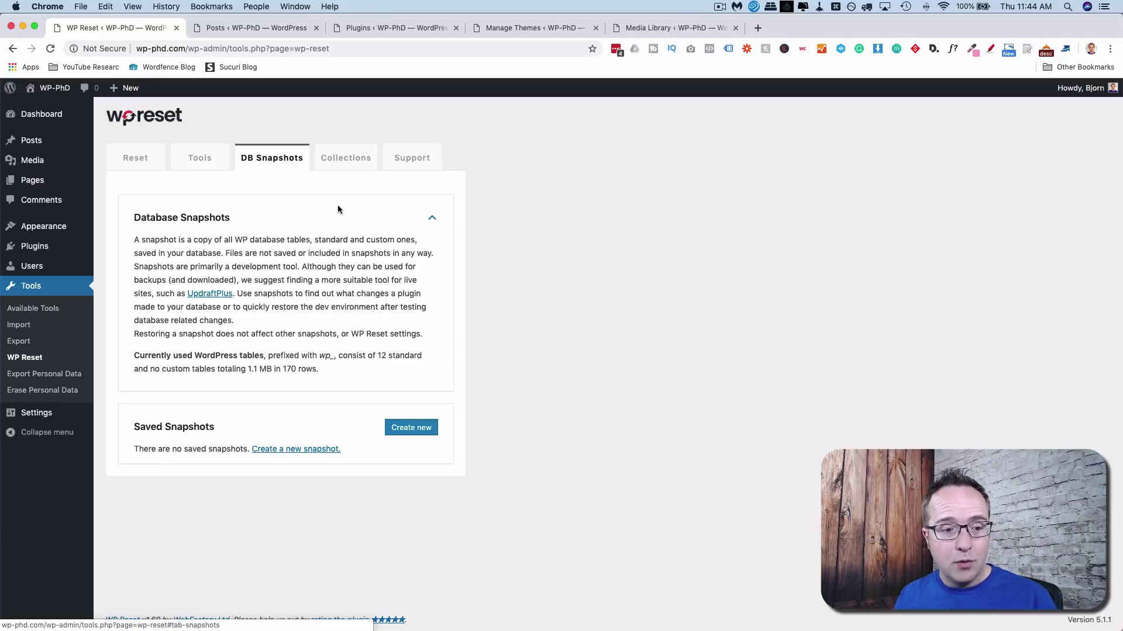
left_click(344, 153)
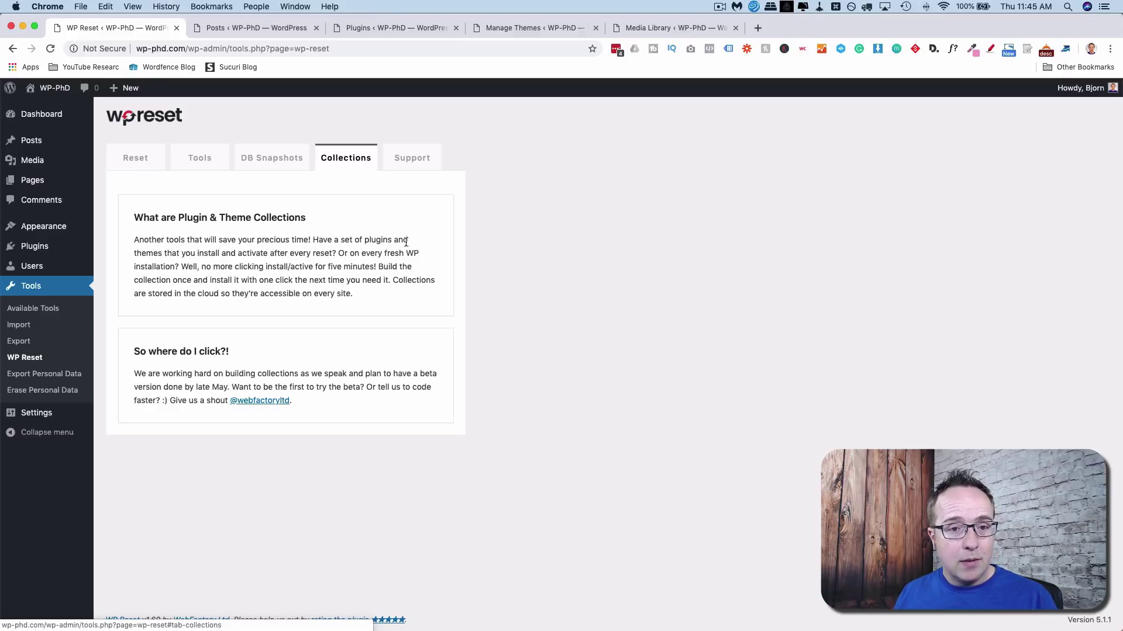
Open WP Reset's Support tab and look over the documentation, support forum and contact options.
left_click(423, 168)
scroll(283, 244, "down", 2)
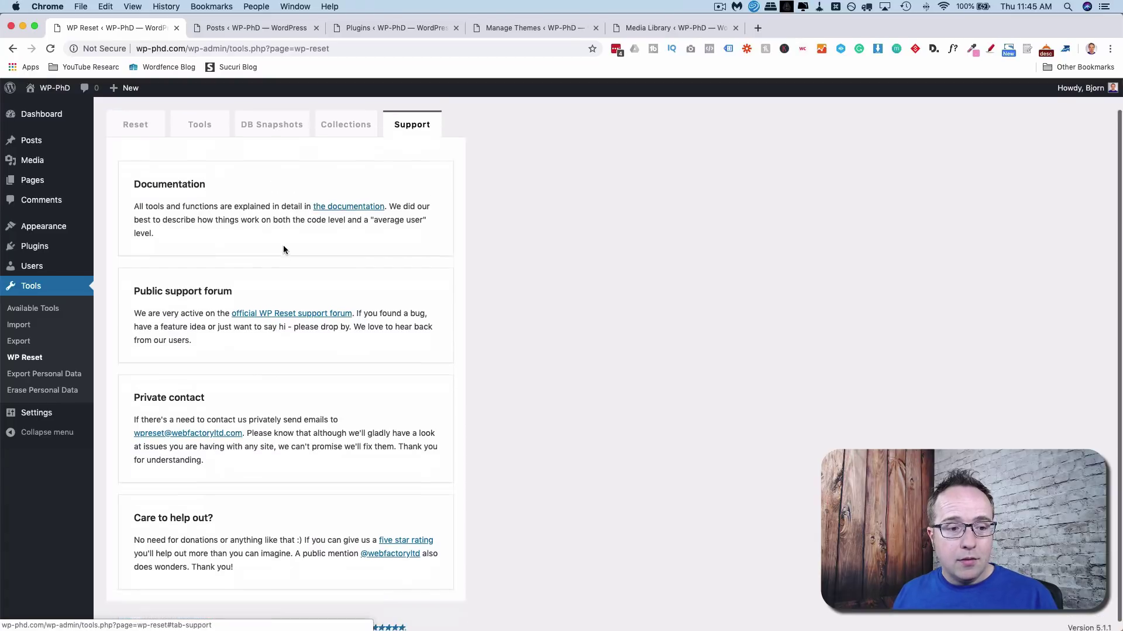
scroll(503, 261, "up", 2)
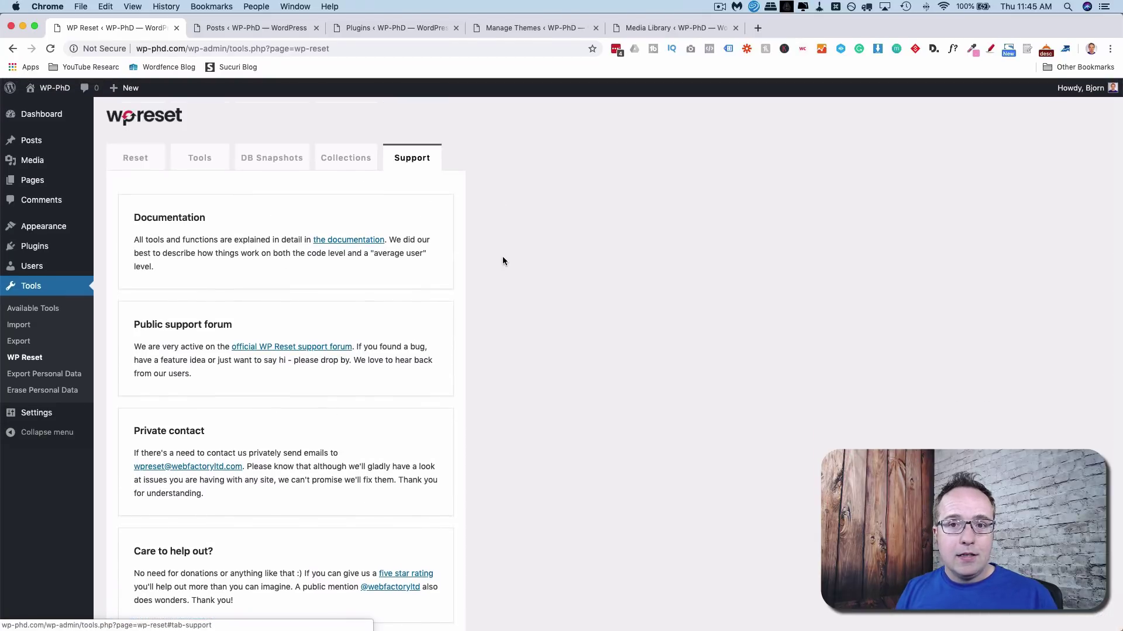